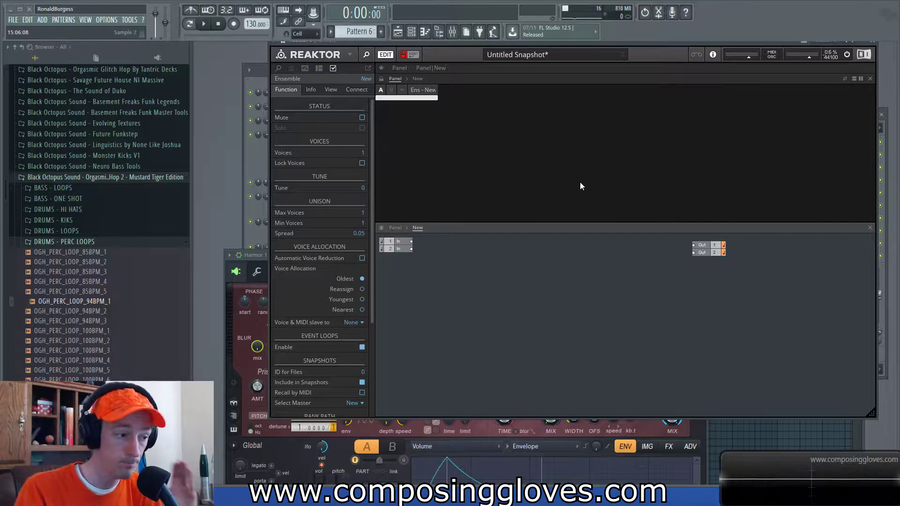
left_click(220, 326)
left_click(232, 330)
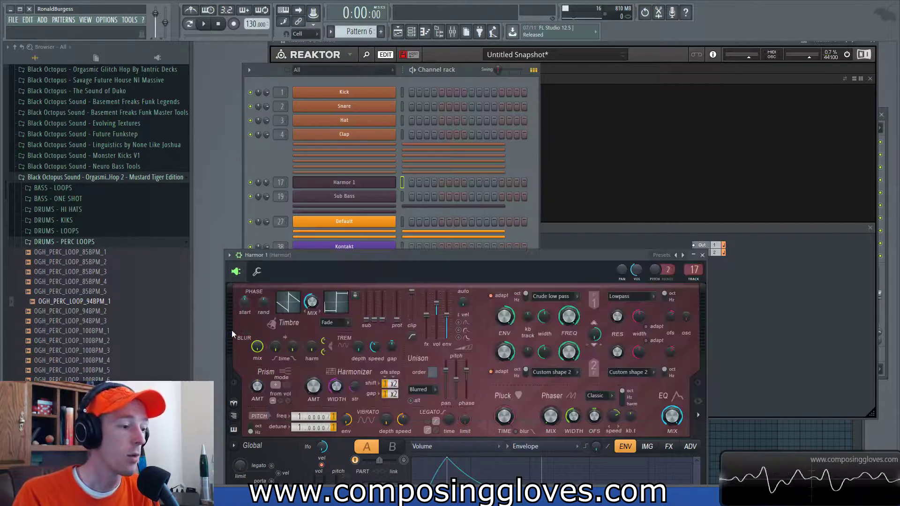
left_click(592, 162)
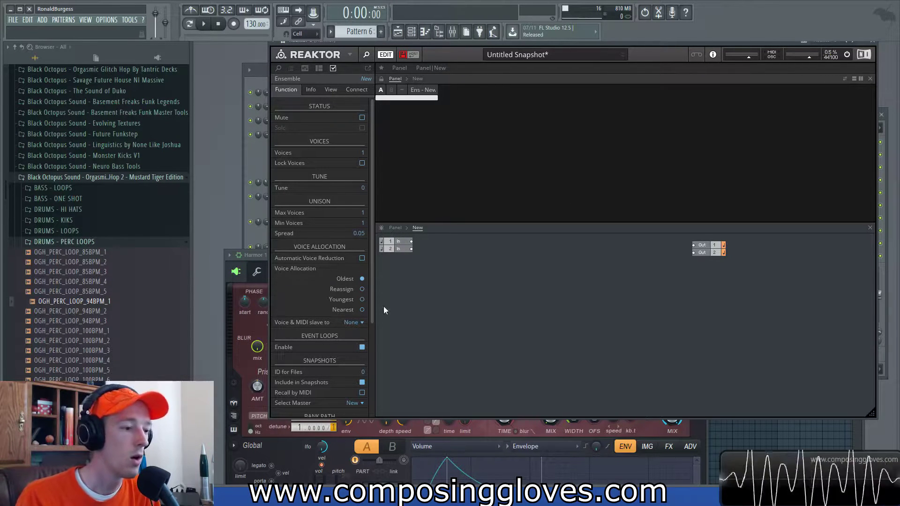
left_click(236, 321)
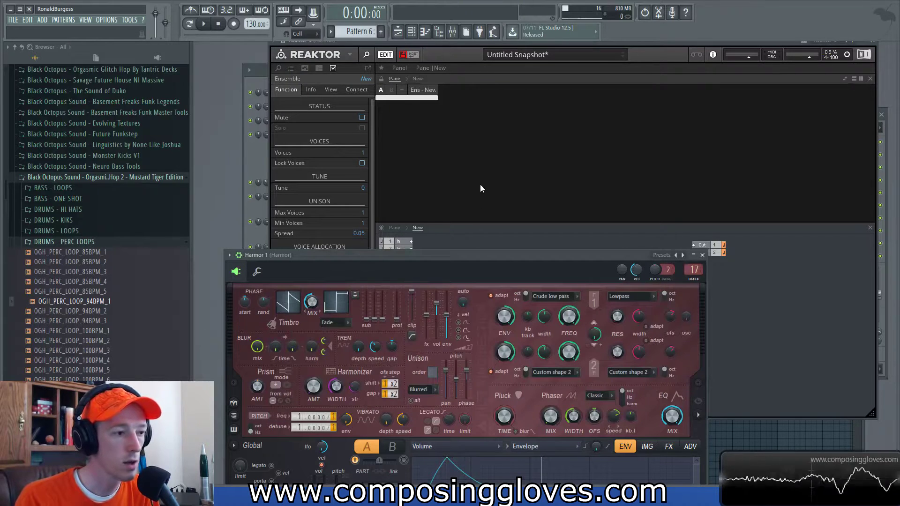
left_click(481, 186)
left_click_drag(412, 243, 650, 258)
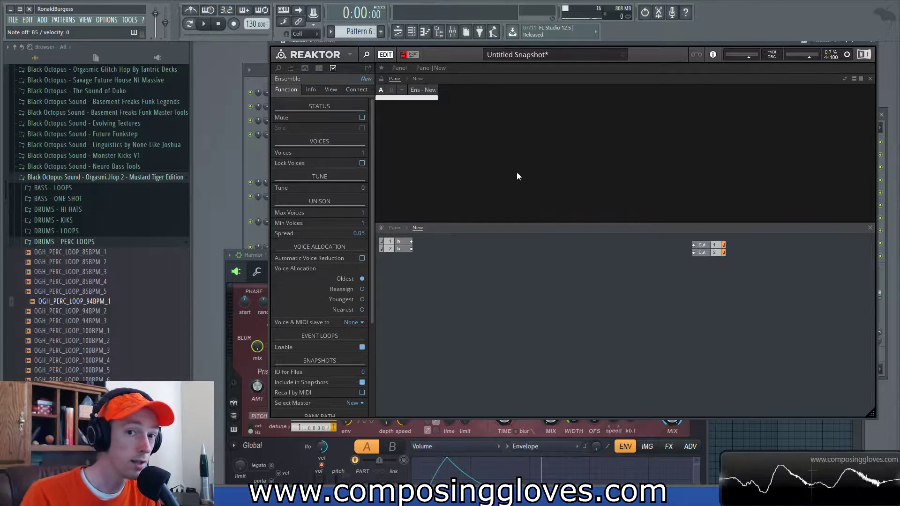
left_click(402, 242)
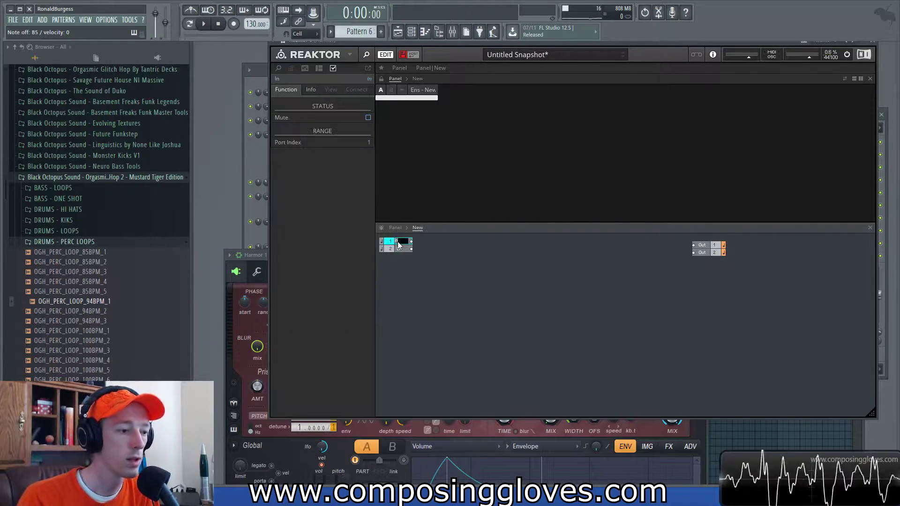
left_click(496, 268)
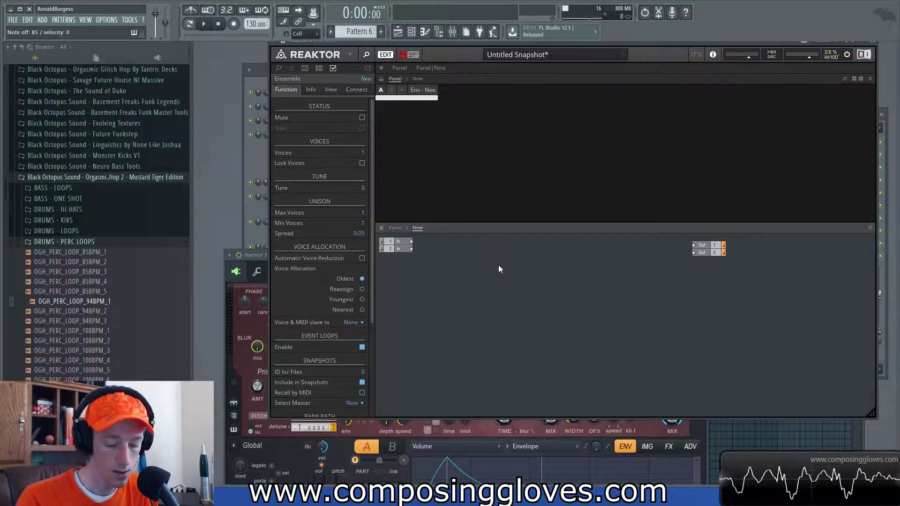
Insert a Single Delay module in the structure and position it between the In and Out terminals.
double_click(498, 266)
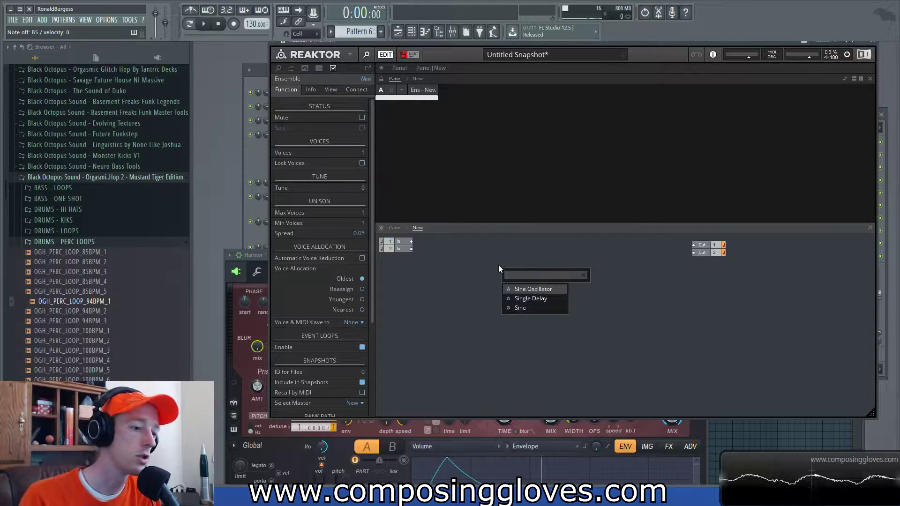
key("Down")
key("Return")
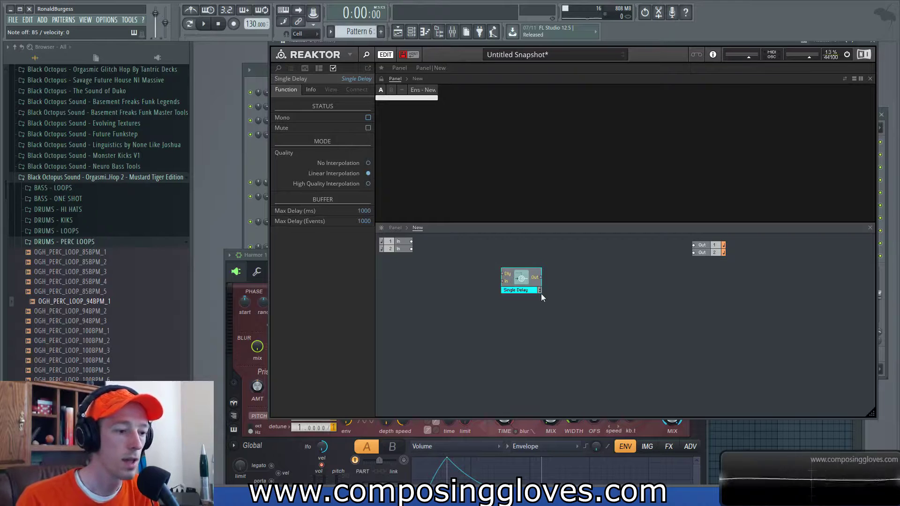
left_click_drag(515, 285, 543, 274)
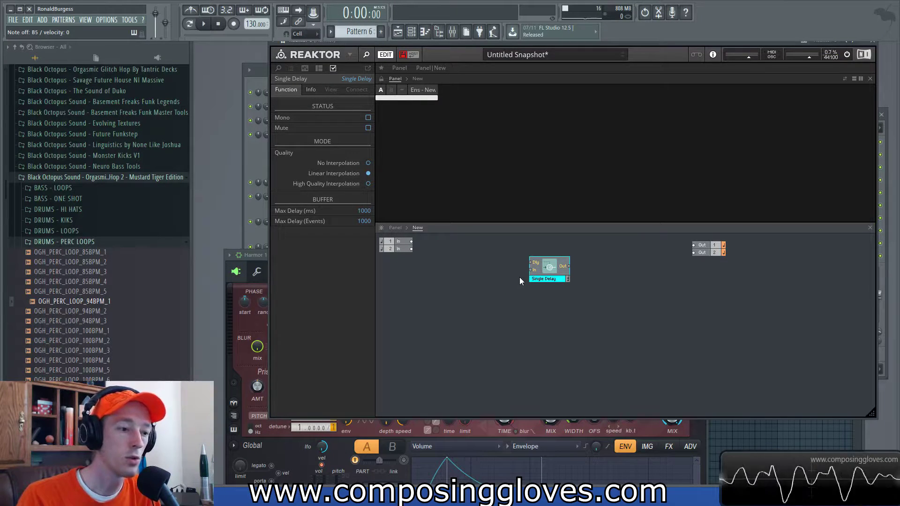
left_click_drag(546, 275, 533, 275)
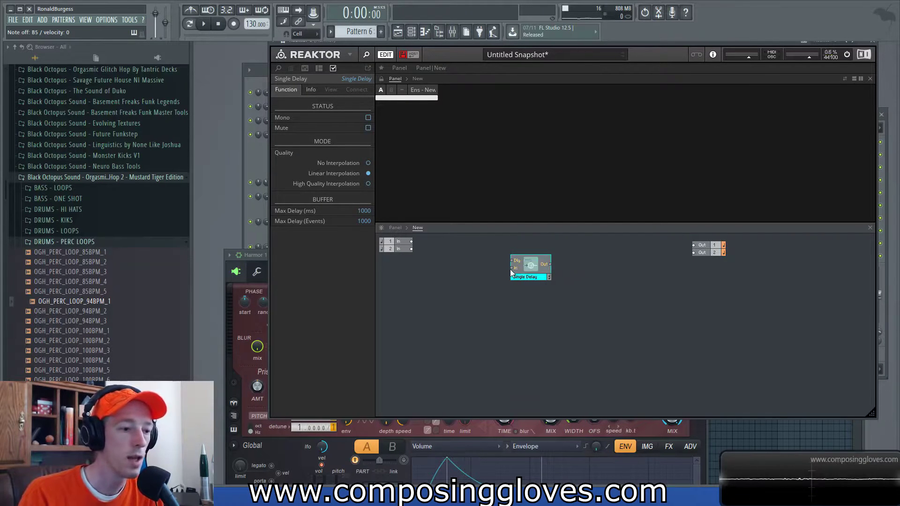
Wire input 1 through the Single Delay's In and Out ports to output 1, and line the module up with the terminals.
left_click_drag(411, 241, 513, 269)
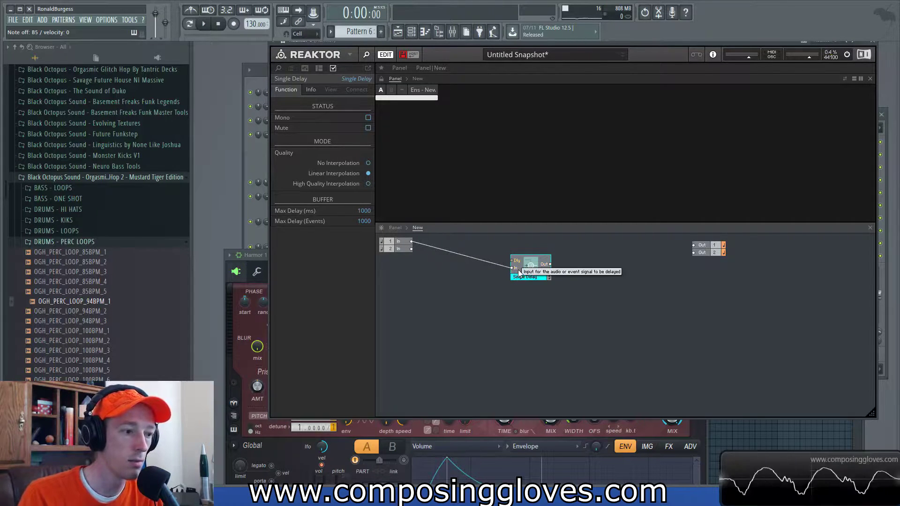
left_click_drag(550, 264, 693, 245)
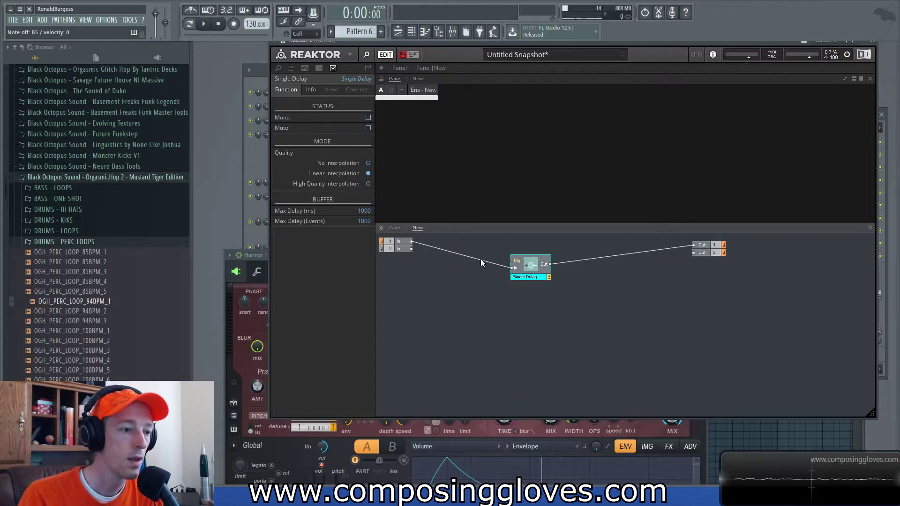
left_click_drag(530, 266, 536, 251)
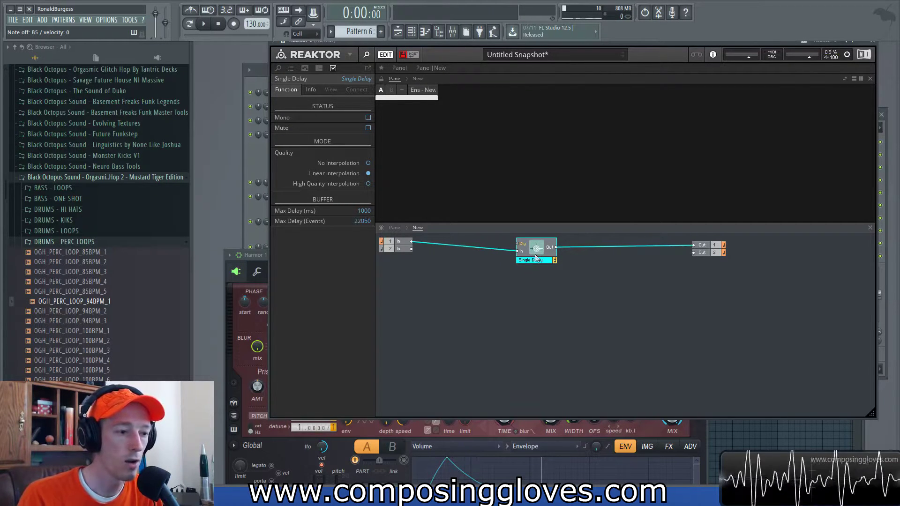
Create a control for the Single Delay's Dly port, raise its knob to 1000 and lower it to 380.
mouse_move(538, 260)
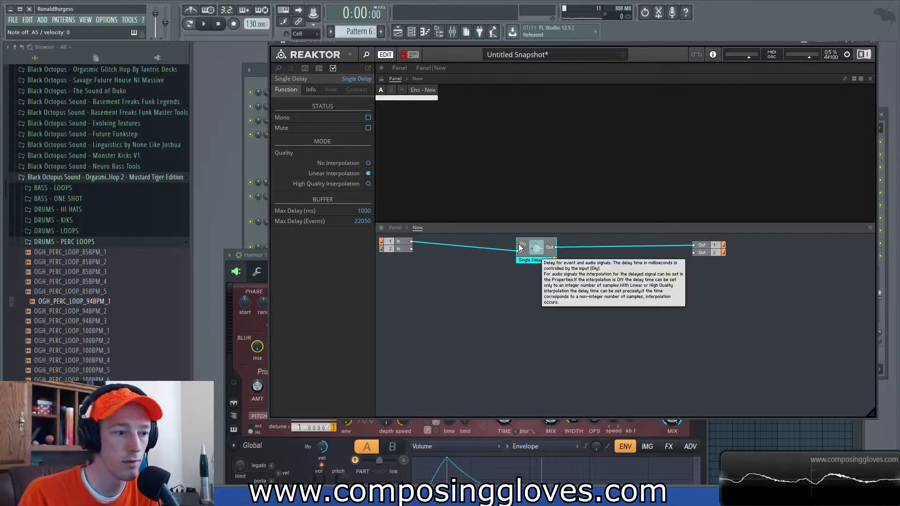
right_click(519, 247)
left_click(534, 249)
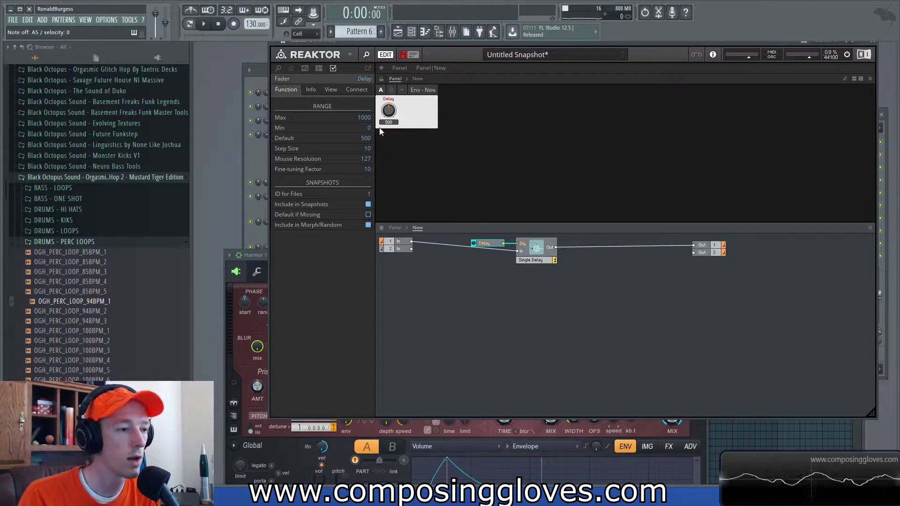
left_click_drag(383, 124, 392, 68)
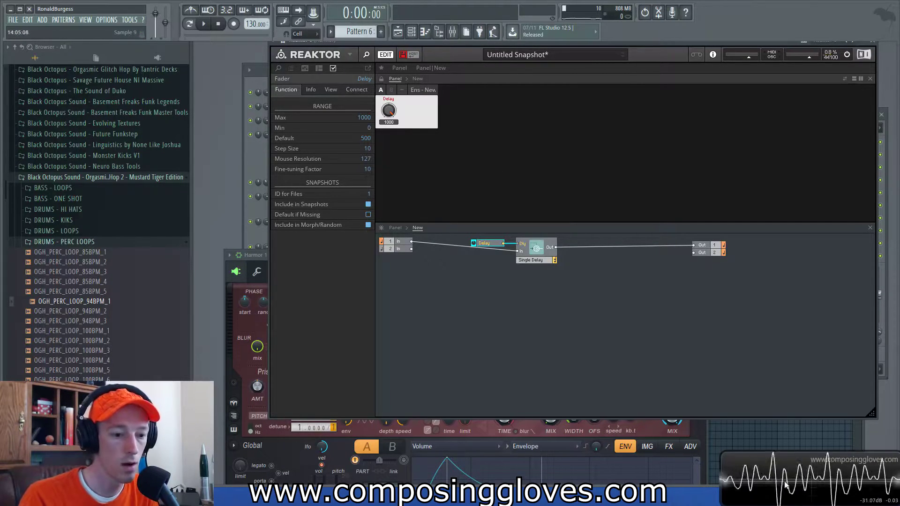
left_click_drag(388, 115, 388, 133)
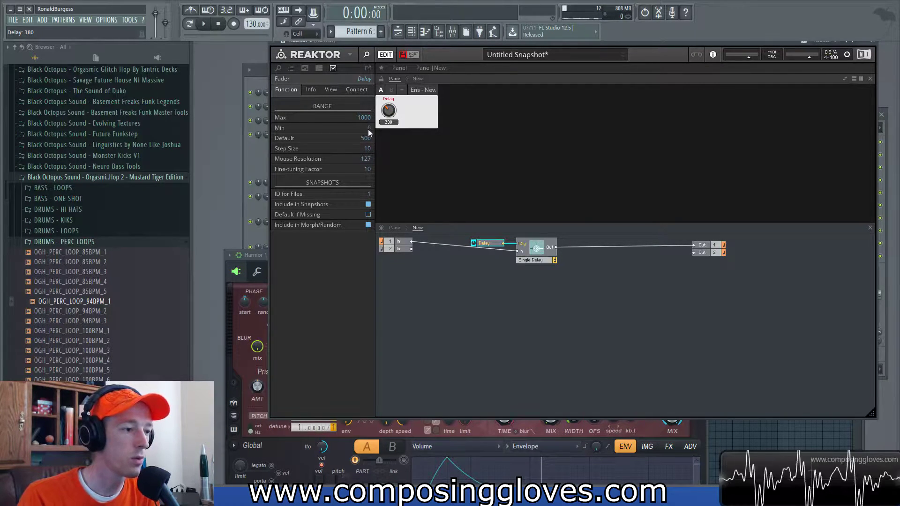
Set the Delay control's maximum to 100 and step size to 1, and turn its knob to 31.
double_click(369, 118)
type("100")
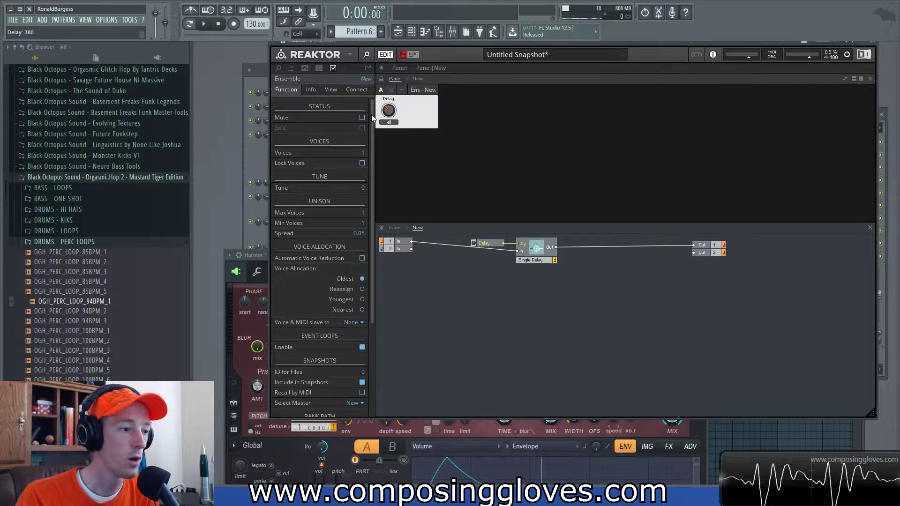
key("Return")
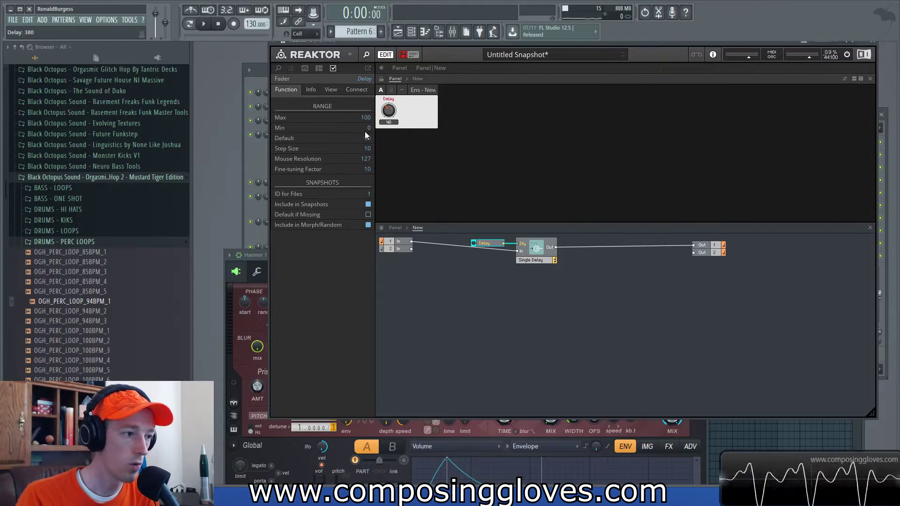
double_click(368, 150)
type("1")
left_click_drag(389, 110, 393, 130)
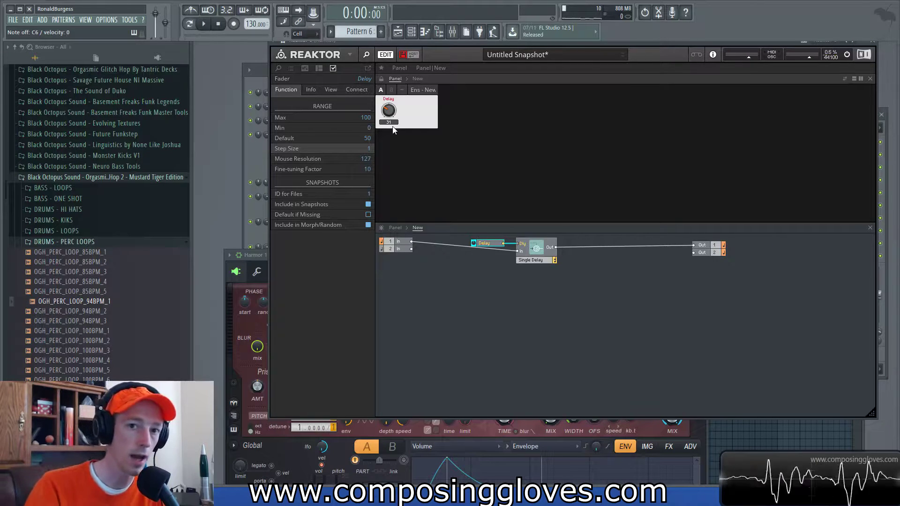
Move the Single Delay module and its Delay control lower in the structure.
left_click(543, 252)
left_click_drag(543, 252, 507, 244)
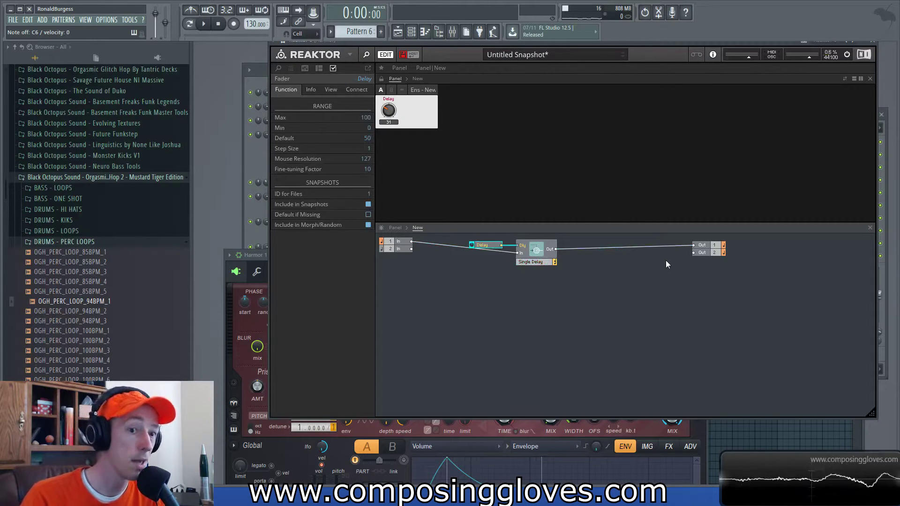
left_click_drag(538, 256, 564, 283)
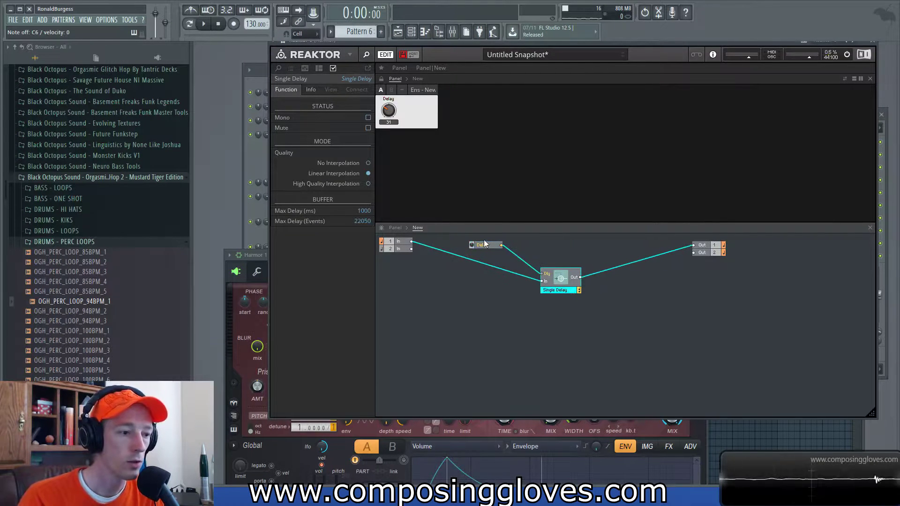
left_click_drag(484, 245, 483, 276)
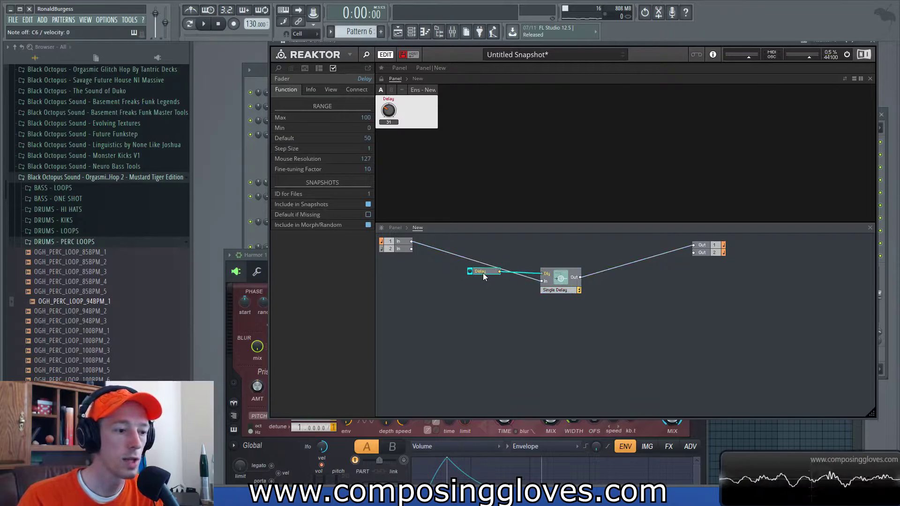
Delete the Delay control and move the In terminals down level with the Single Delay module.
left_click(483, 281)
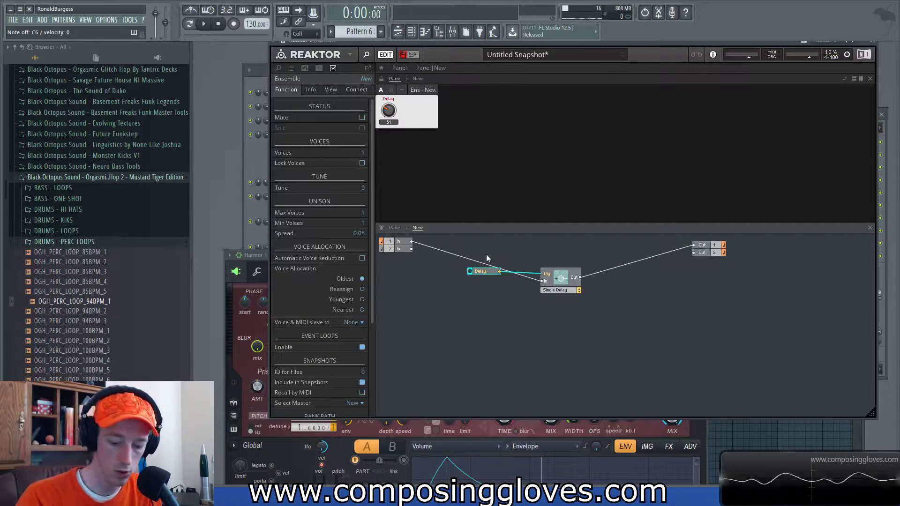
key("Delete")
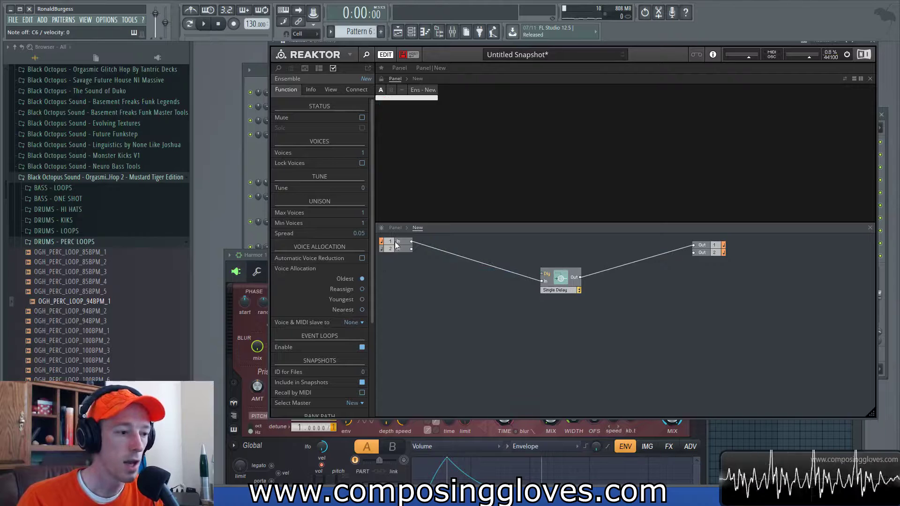
left_click_drag(401, 248, 418, 294)
left_click(484, 311)
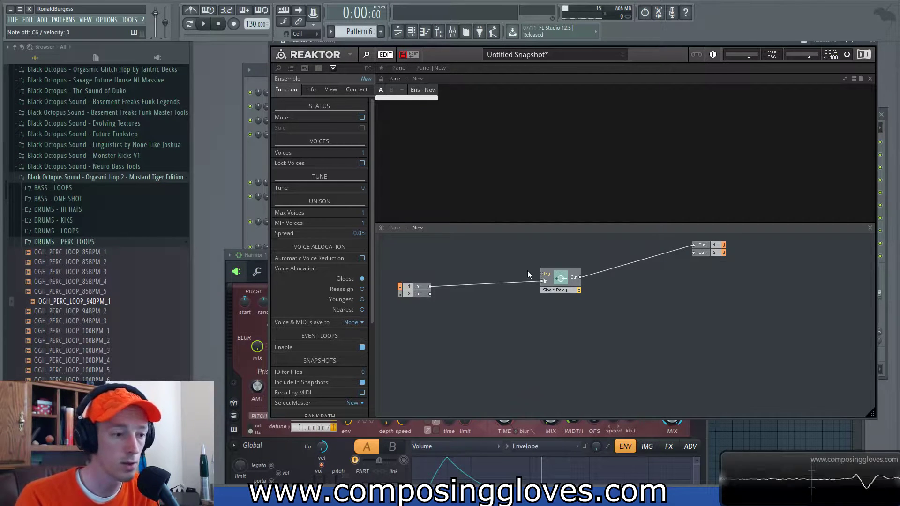
Insert a Sine oscillator module and place it above the In terminals.
double_click(474, 268)
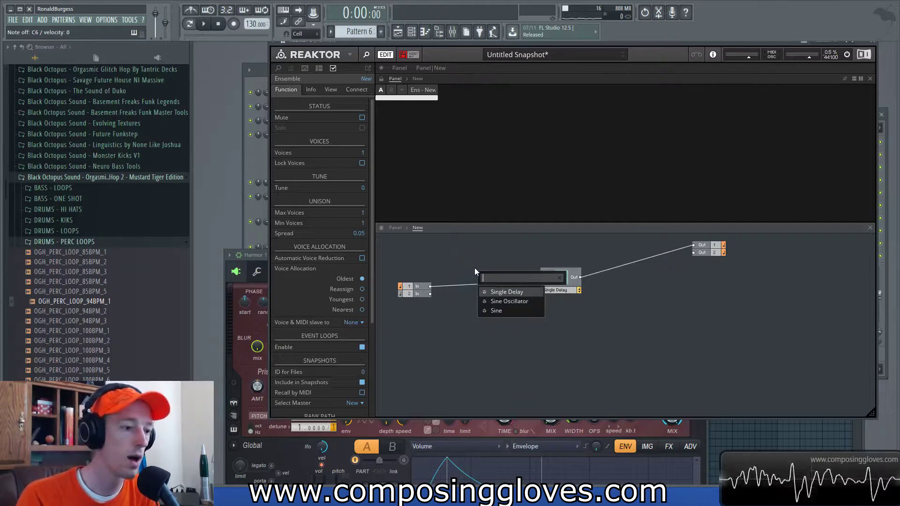
key("Down")
key("Down")
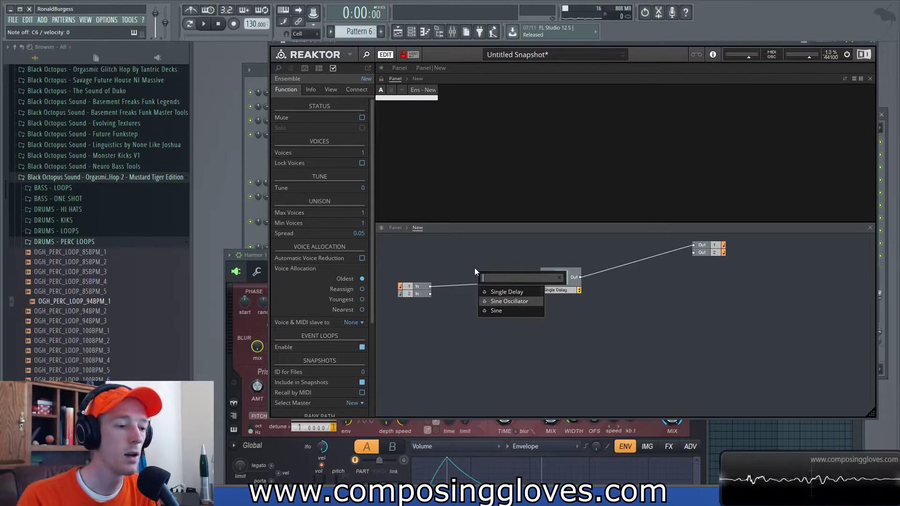
key("Return")
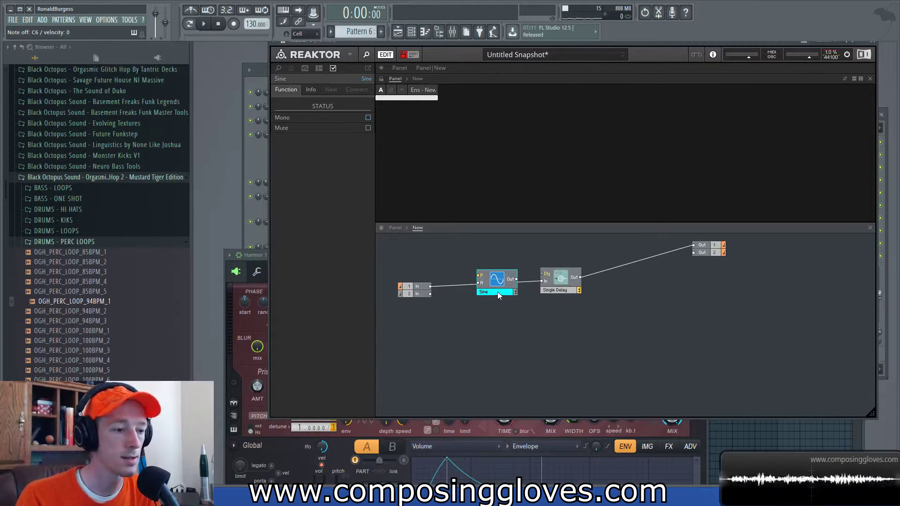
left_click_drag(499, 292, 433, 265)
left_click(482, 276)
double_click(482, 276)
key("Down")
key("Up")
key("Return")
left_click_drag(502, 289, 501, 309)
key("Delete")
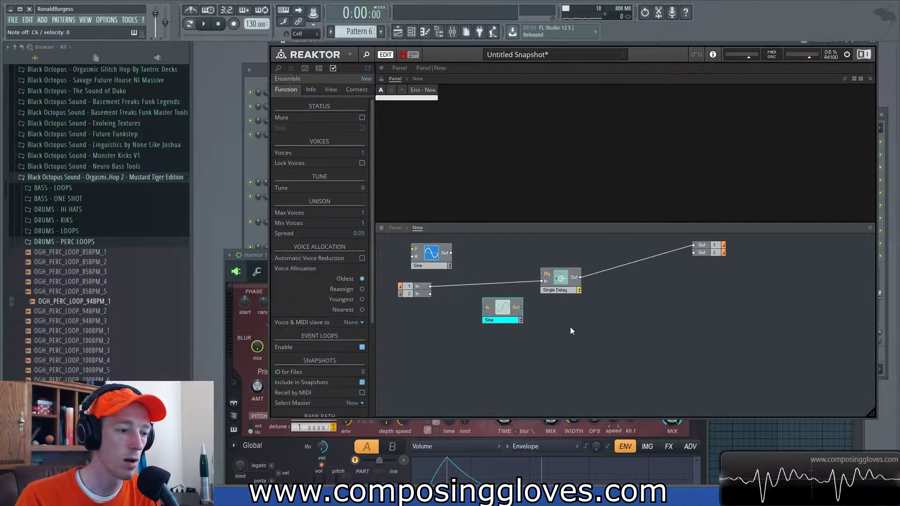
Connect the Sine oscillator's output to the Single Delay's Dly port and move the oscillator closer to the delay.
left_click_drag(425, 271, 431, 275)
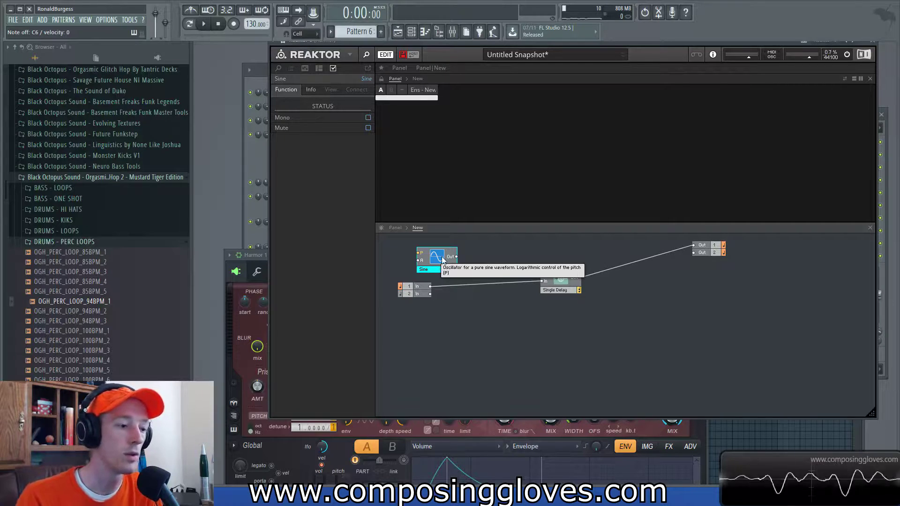
left_click_drag(451, 259, 463, 254)
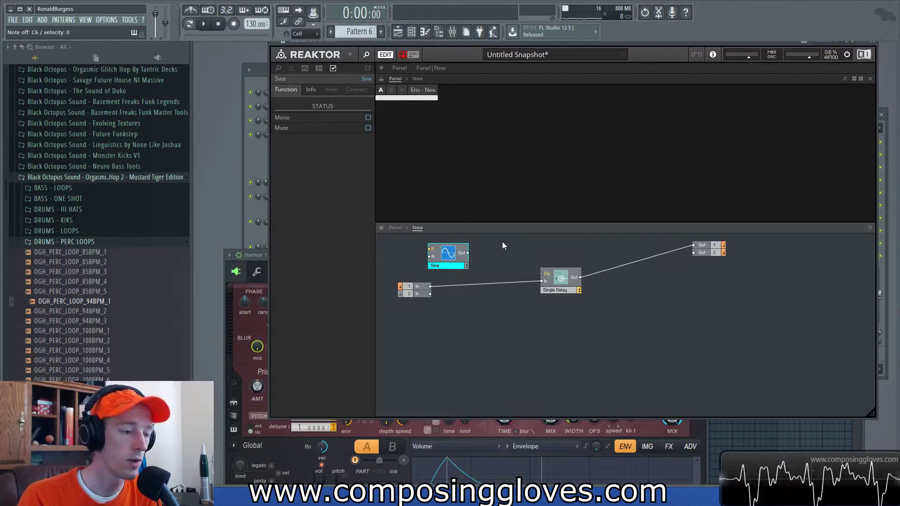
left_click_drag(450, 255, 544, 276)
left_click_drag(455, 268, 468, 272)
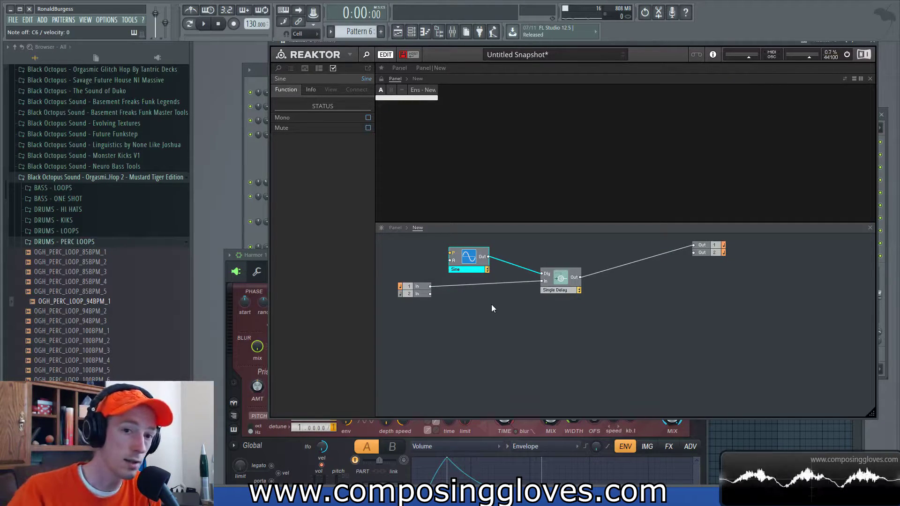
Create a constant for the Sine oscillator's A port.
right_click(451, 265)
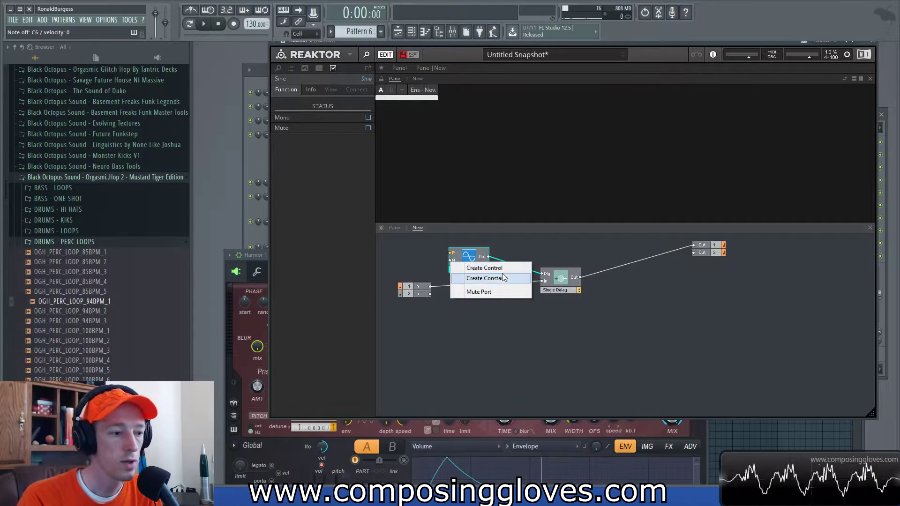
left_click(482, 278)
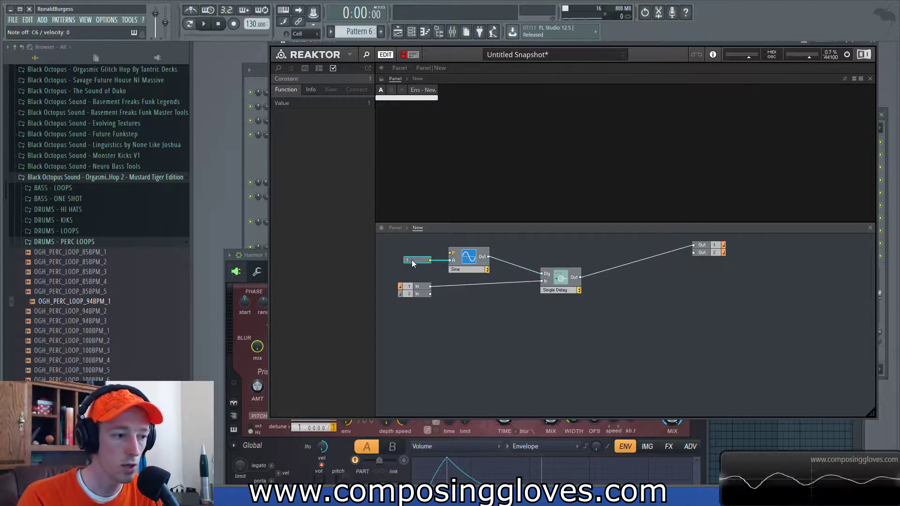
Move the constant closer to the Sine oscillator and shift the whole structure slightly down and to the right.
left_click_drag(426, 260, 425, 259)
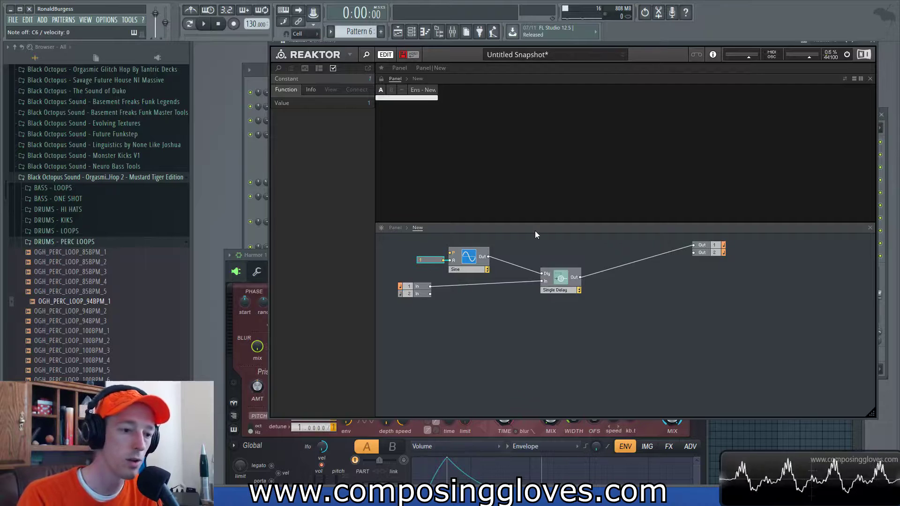
right_click(450, 253)
left_click(432, 253)
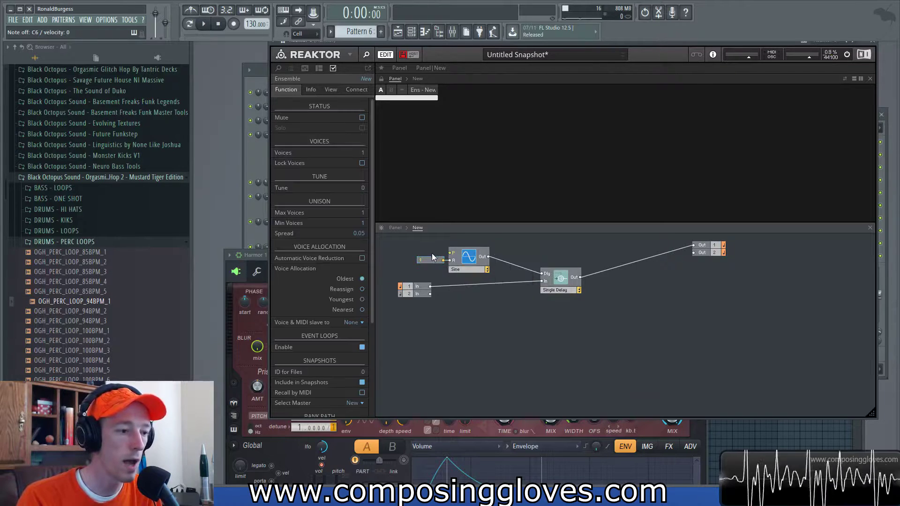
left_click_drag(412, 259, 703, 321)
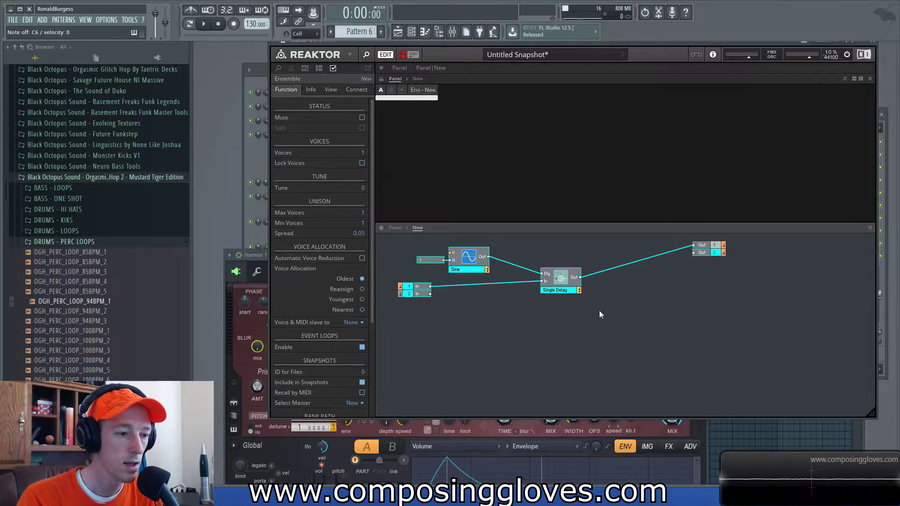
left_click_drag(560, 277, 583, 294)
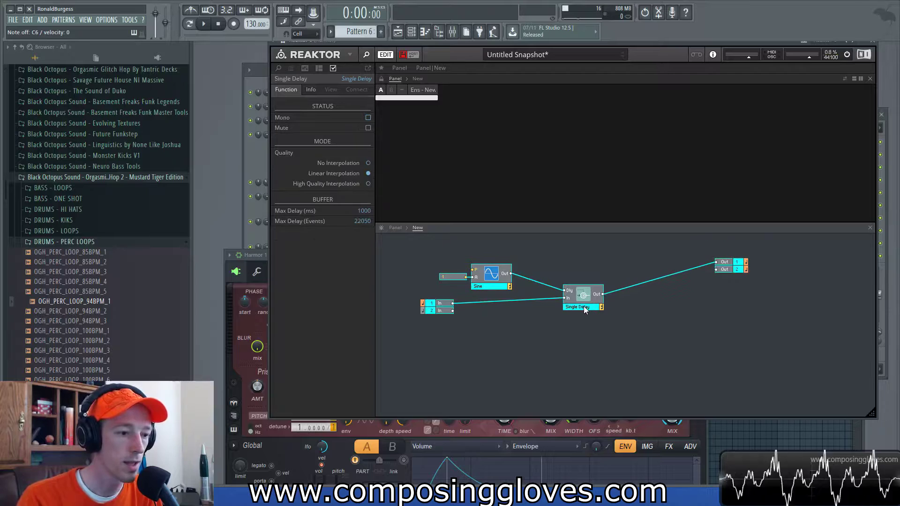
Insert a Log (F) module and place it beside the Sine oscillator's P port, just above the constant.
left_click(463, 262)
double_click(462, 262)
type("Pitch to")
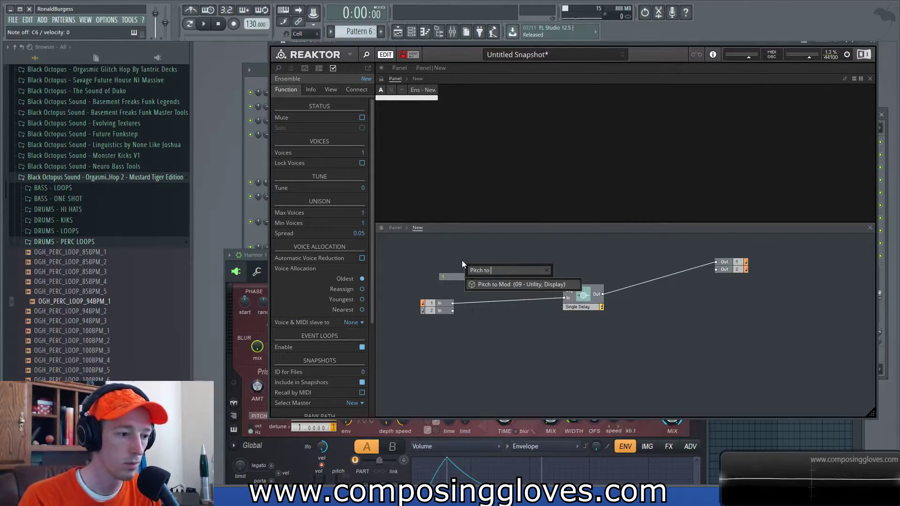
key("Return")
type("Log")
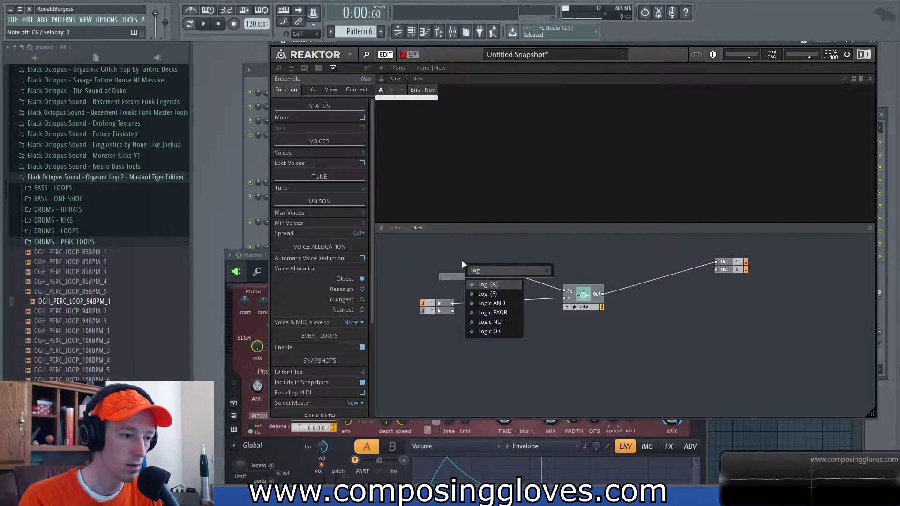
key("Down")
key("Down")
key("Up")
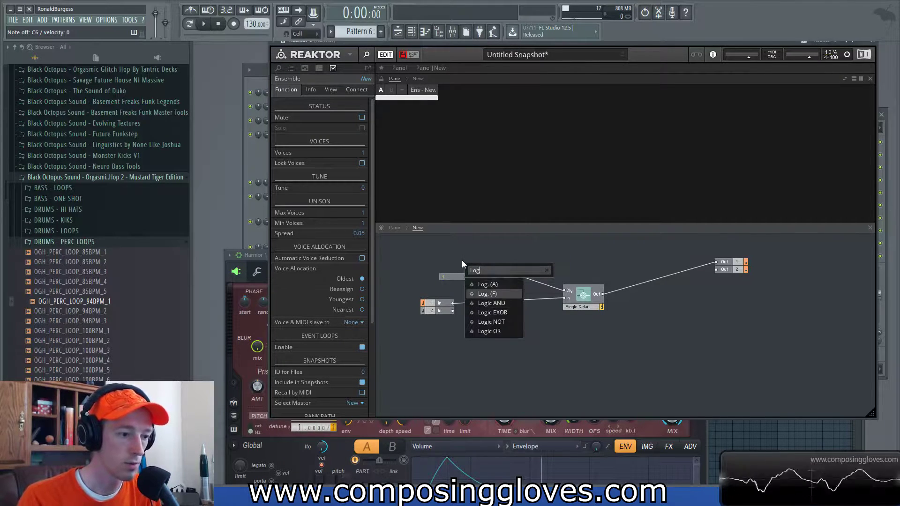
key("Return")
left_click_drag(479, 277, 454, 270)
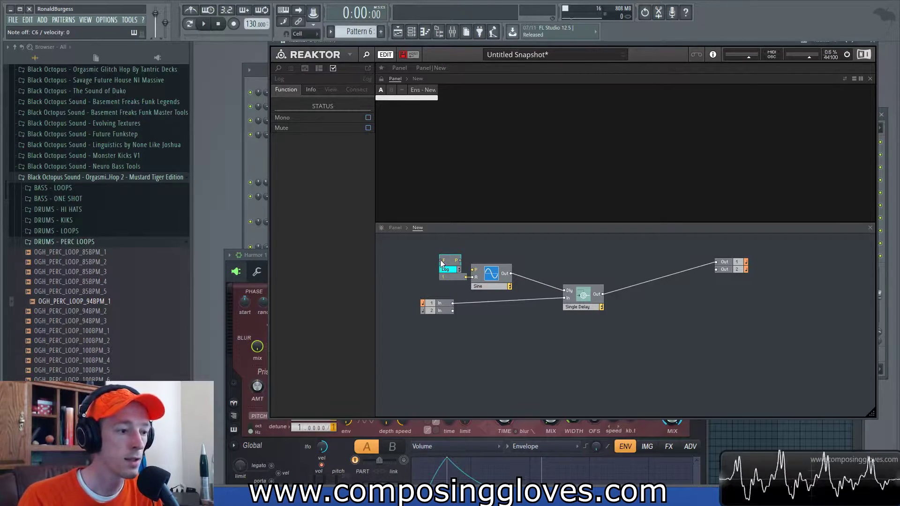
Create a Freq control for the Log module's F port and set its maximum to 5.
right_click(442, 265)
left_click(482, 266)
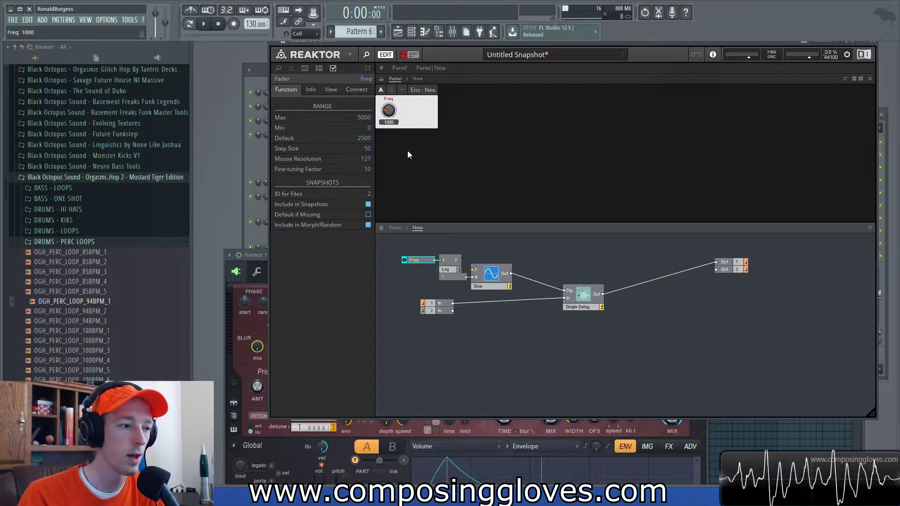
left_click(425, 243)
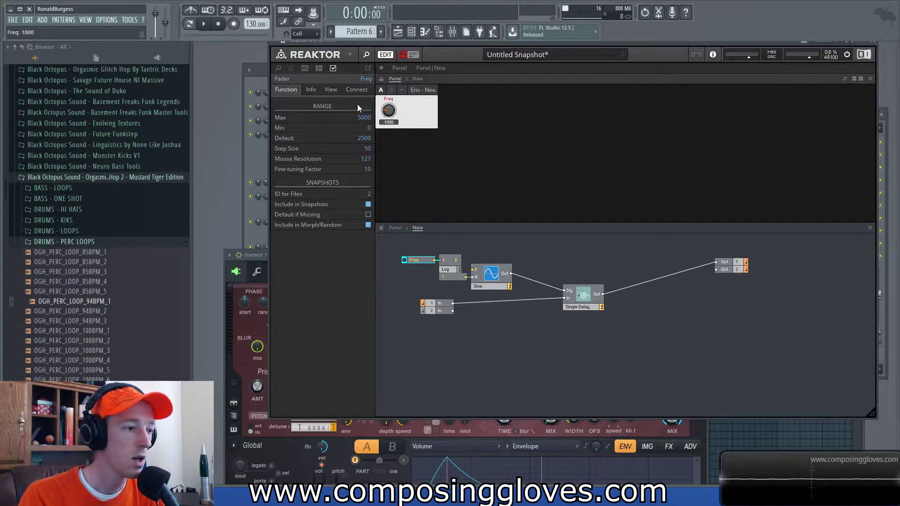
type("5")
key("Return")
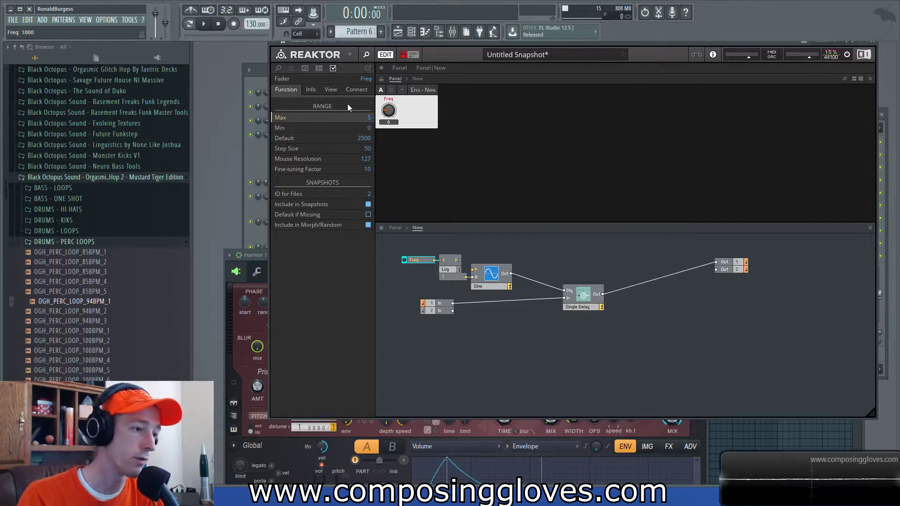
left_click_drag(388, 110, 391, 135)
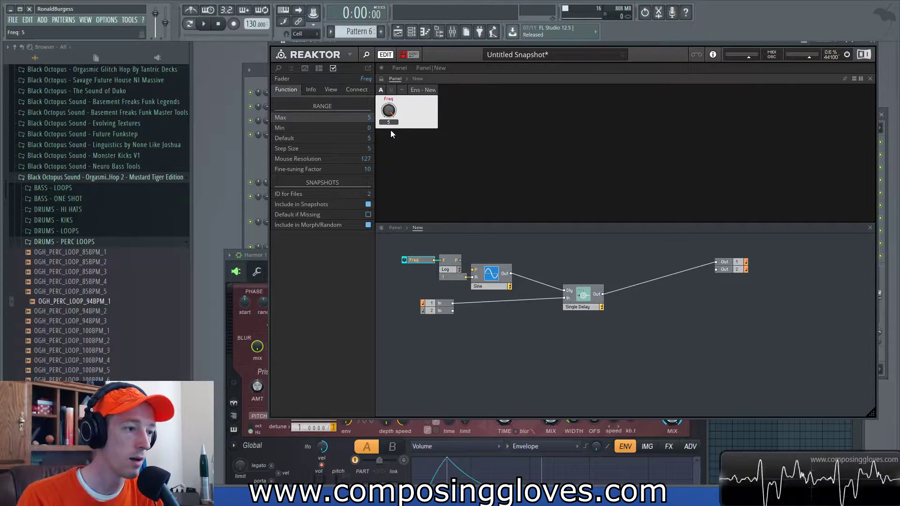
Set the Freq control's step size to 0.01.
left_click(368, 139)
left_click(369, 148)
left_click(369, 149)
type(".0")
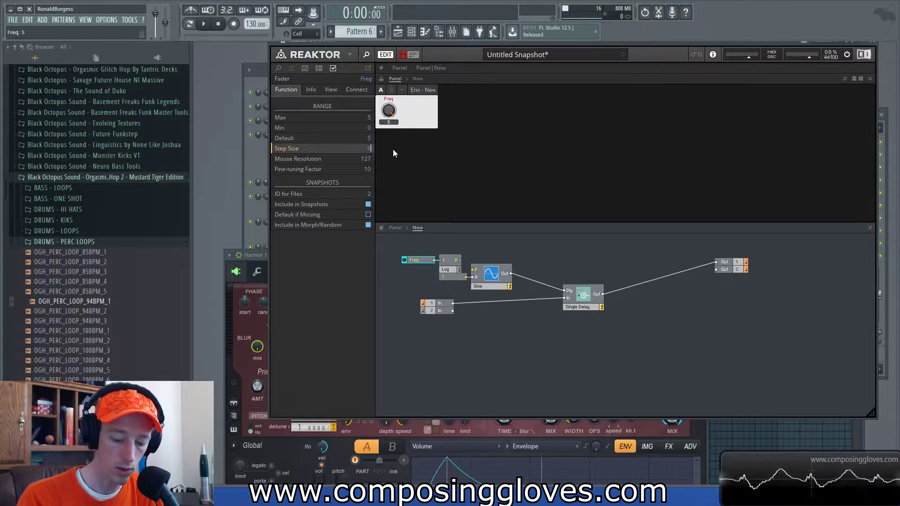
type("1")
key("Return")
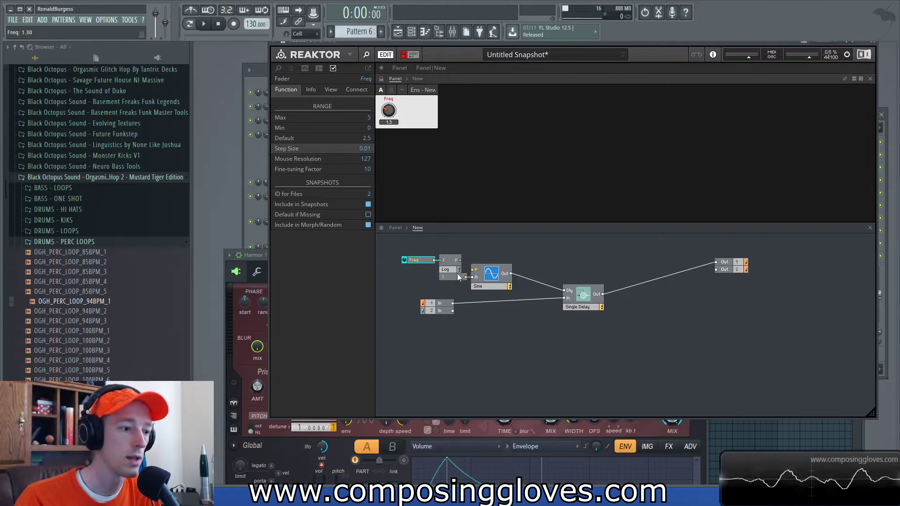
Connect the Log module's P output to the Sine oscillator's P port and turn the Freq knob to about 2.17.
left_click_drag(461, 260, 473, 270)
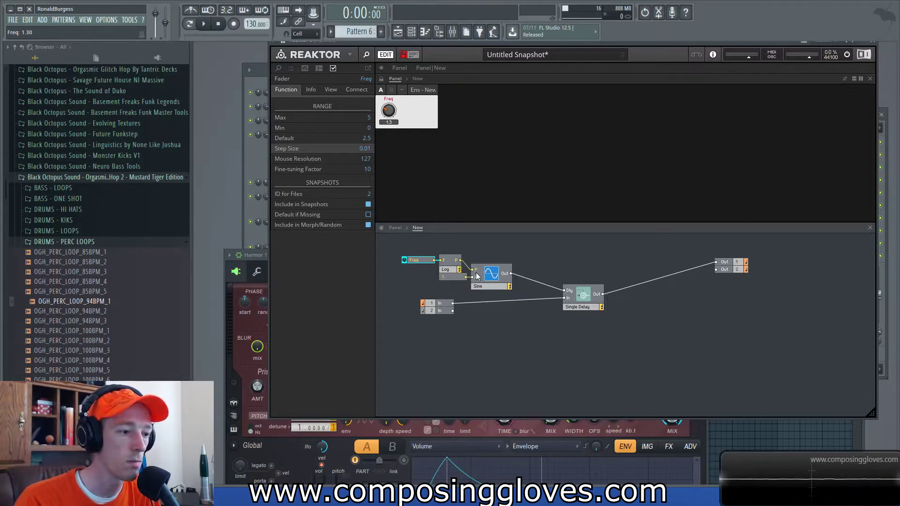
mouse_move(392, 117)
left_mouse_down()
mouse_move(392, 107)
mouse_move(392, 115)
left_mouse_up()
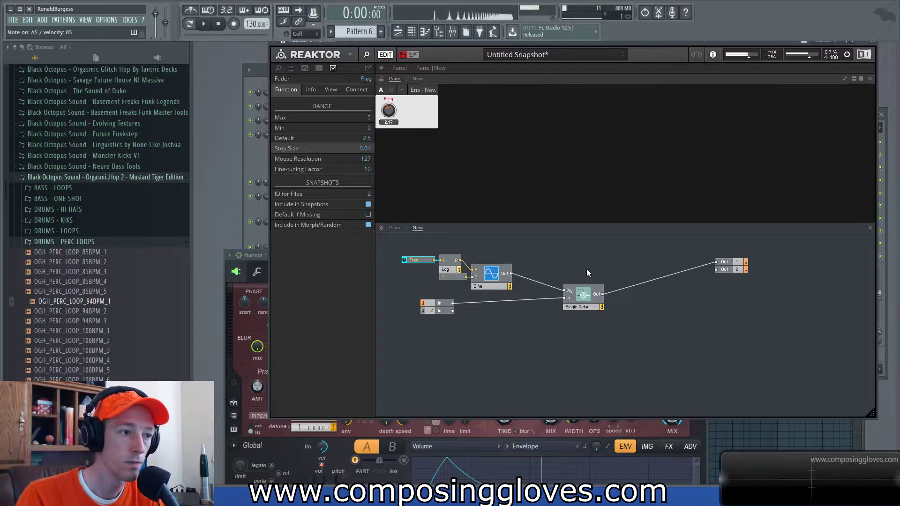
Connect the Single Delay's output to the second Out terminal as well and delete the second In terminal.
left_click_drag(603, 294, 716, 269)
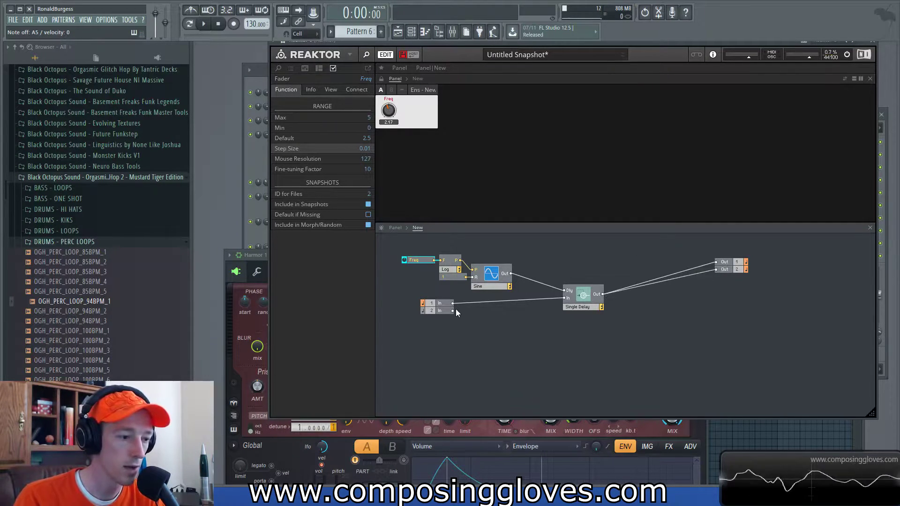
left_click_drag(458, 311, 463, 356)
key("Delete")
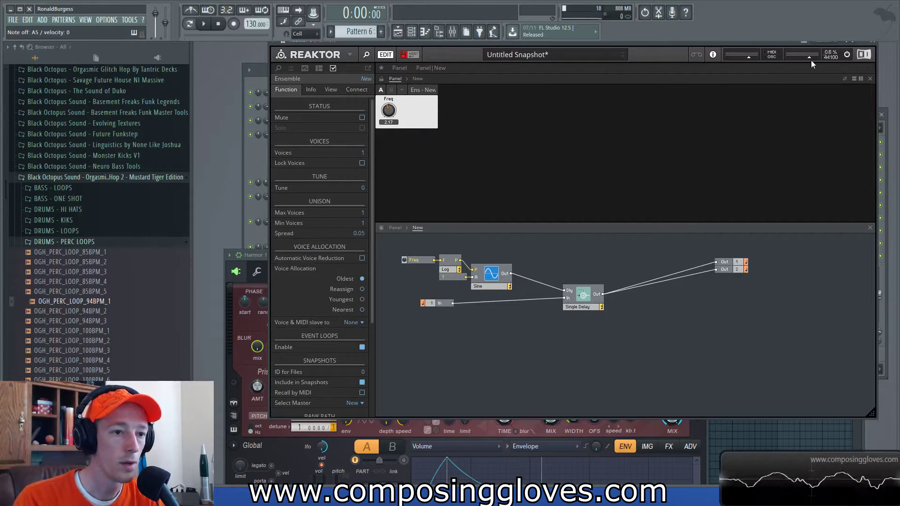
Lower the ensemble's output level slightly.
left_click_drag(799, 59, 803, 59)
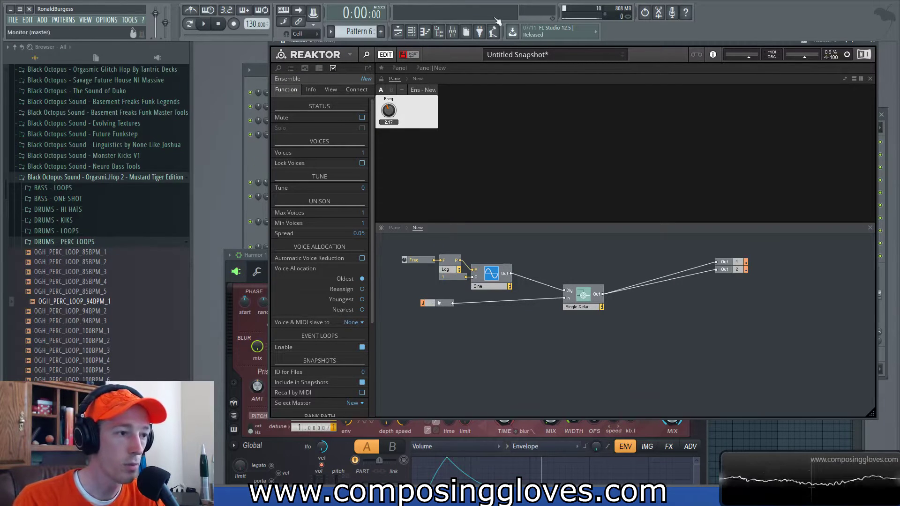
Show the mixer and open the SignalAnalyzer effect loaded on the Harmor track.
left_click(452, 32)
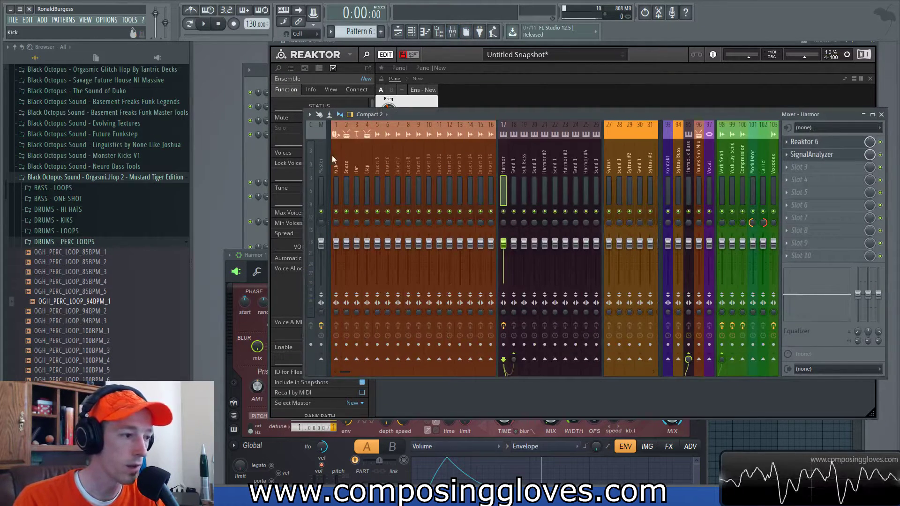
left_click(320, 165)
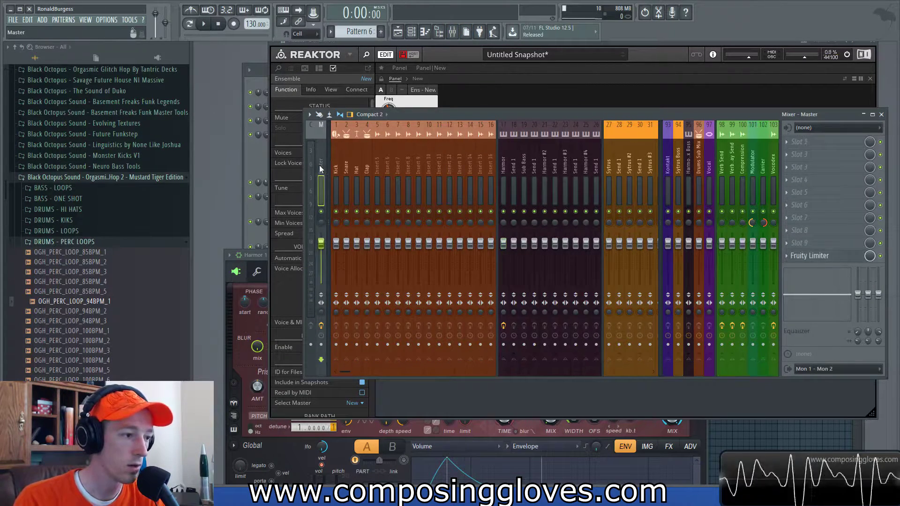
left_click(504, 176)
left_click(814, 145)
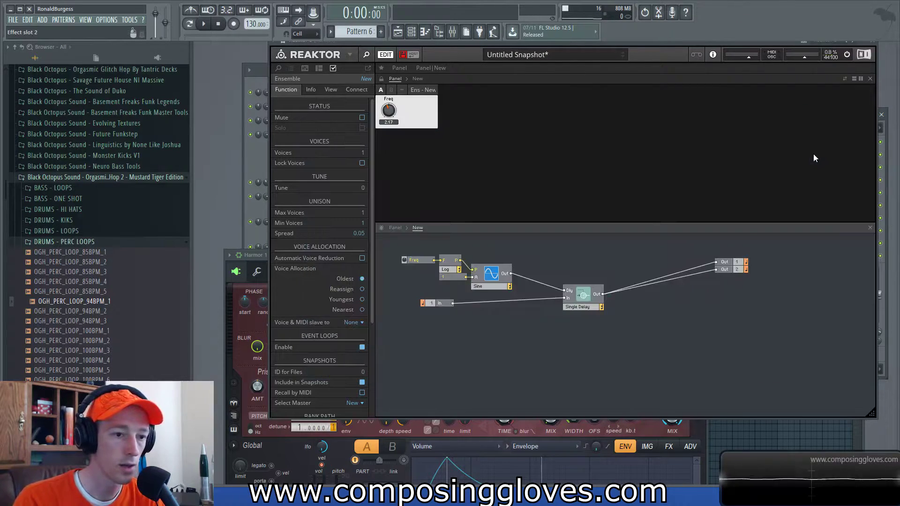
left_click(882, 160)
left_click(812, 155)
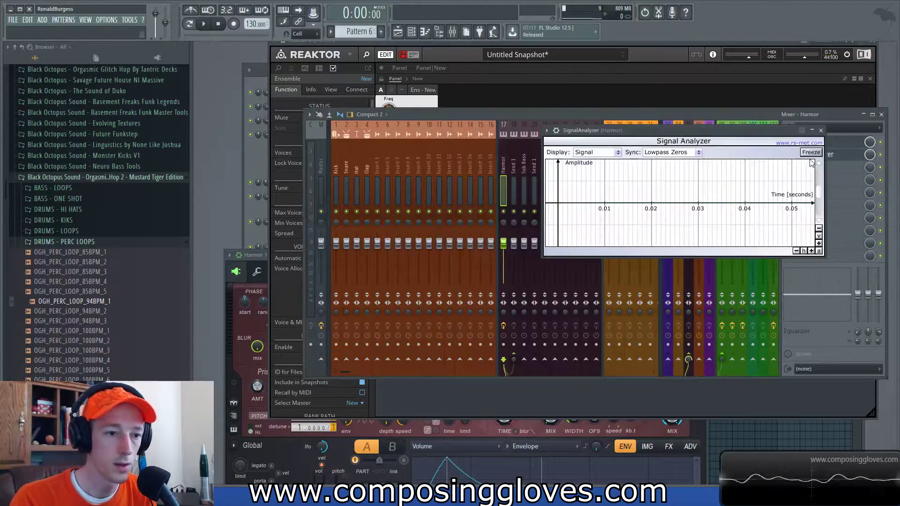
Detach the SignalAnalyzer window, place it over the browser and bring the Reaktor structure back to the front.
left_click(547, 132)
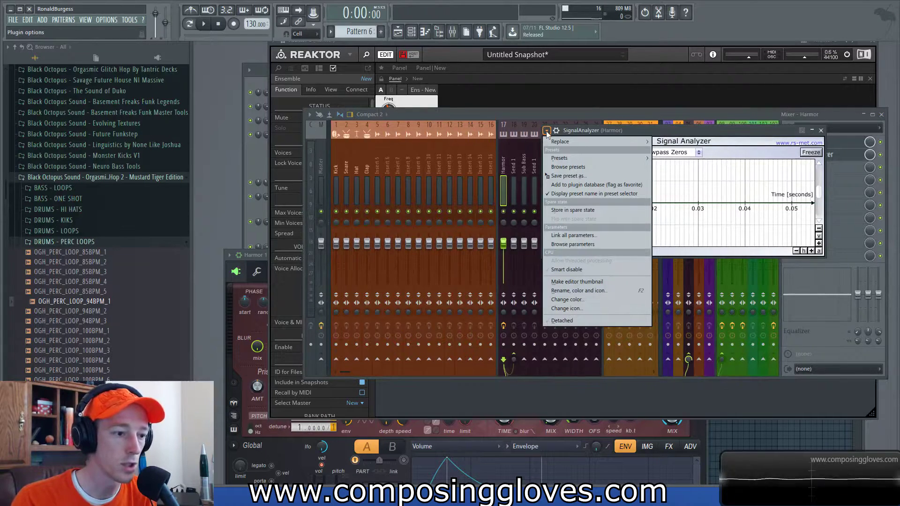
left_click(631, 133)
left_click_drag(631, 133, 132, 41)
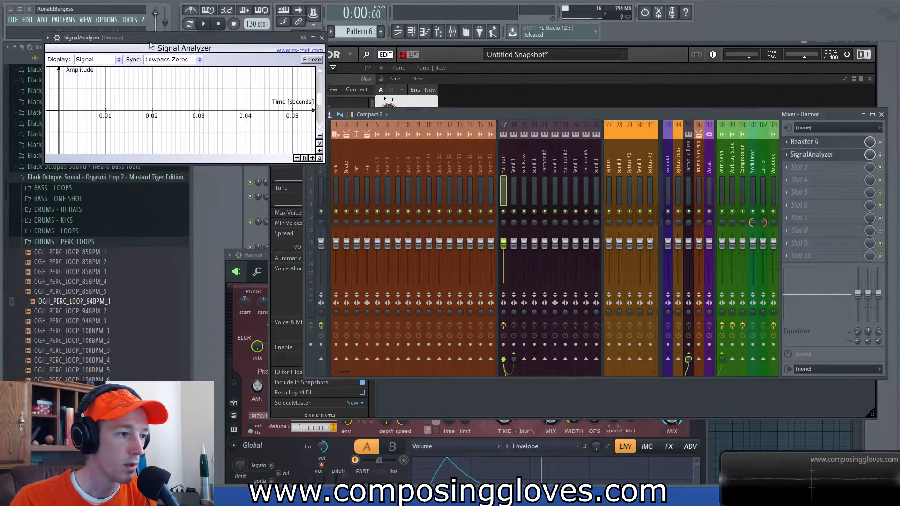
left_click(471, 92)
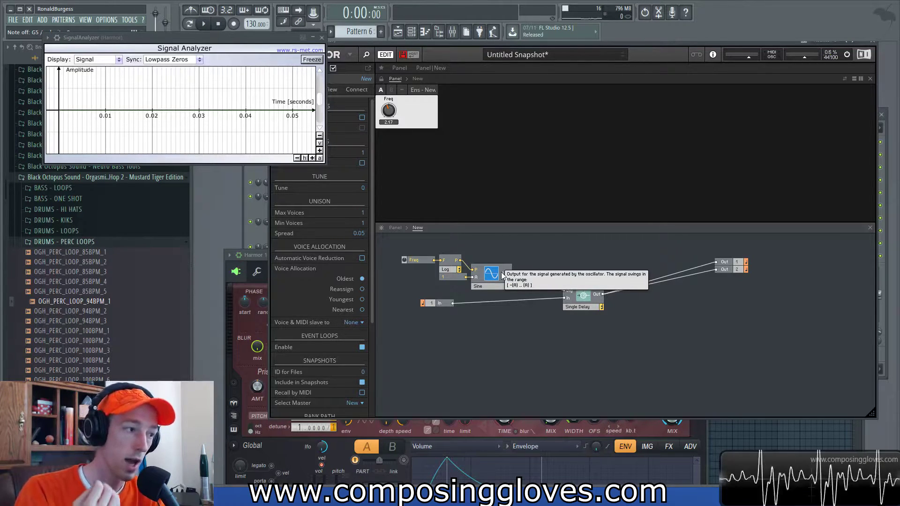
Move the Freq, Log, constant and Sine modules up and away from the Single Delay to make room between them.
left_click_drag(504, 273, 568, 291)
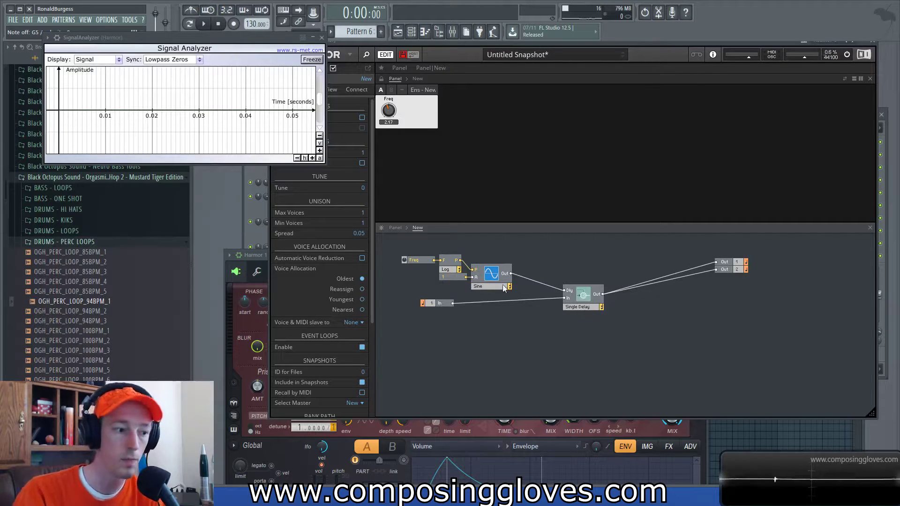
left_click_drag(407, 249, 462, 278)
left_click(530, 265)
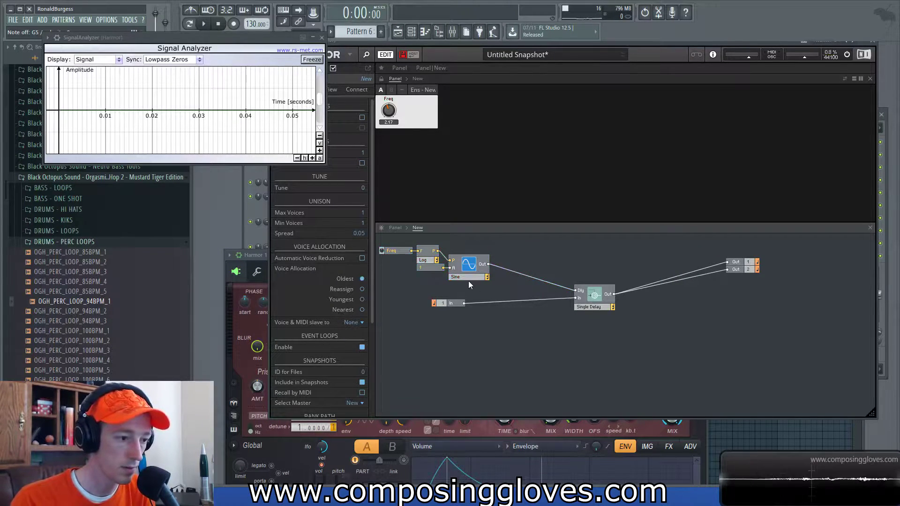
Insert an Add (+) module and wire it between the Sine oscillator's output and the Single Delay's Dly port.
double_click(554, 253)
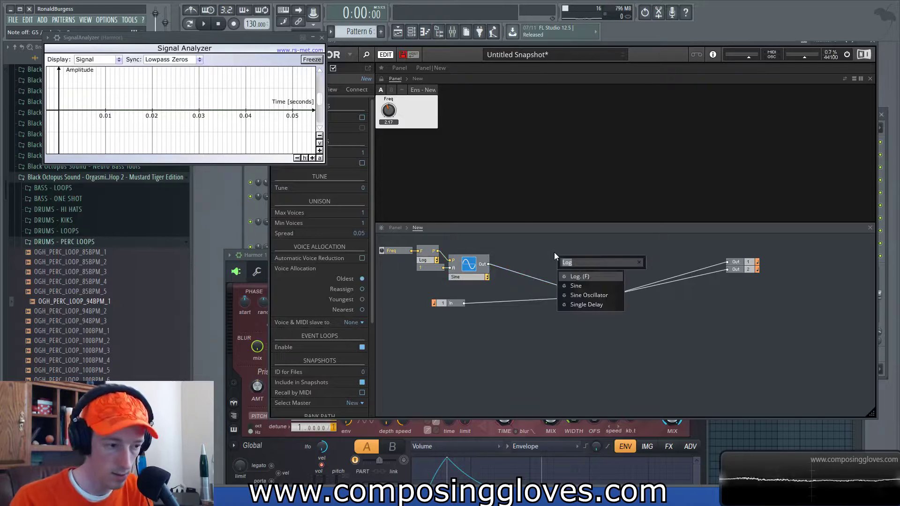
key("BackSpace")
key("Return")
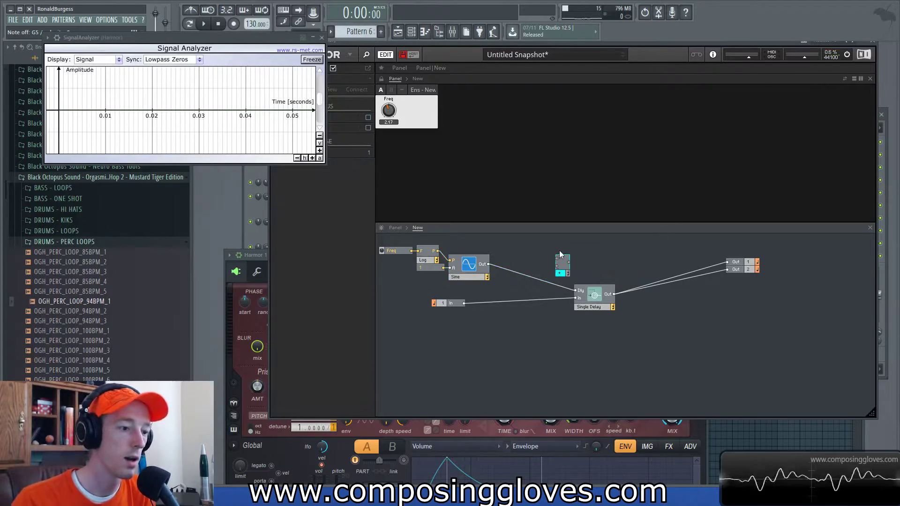
left_click_drag(564, 275, 522, 284)
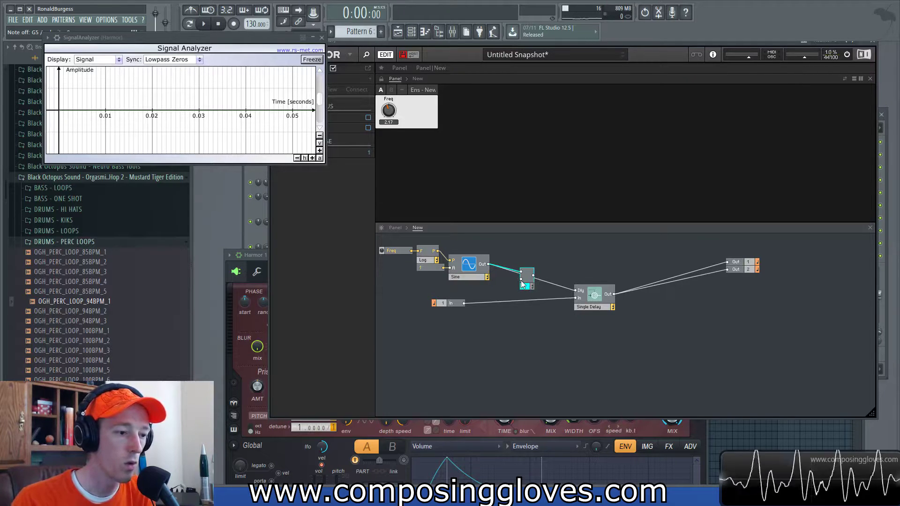
right_click(521, 284)
left_click(539, 286)
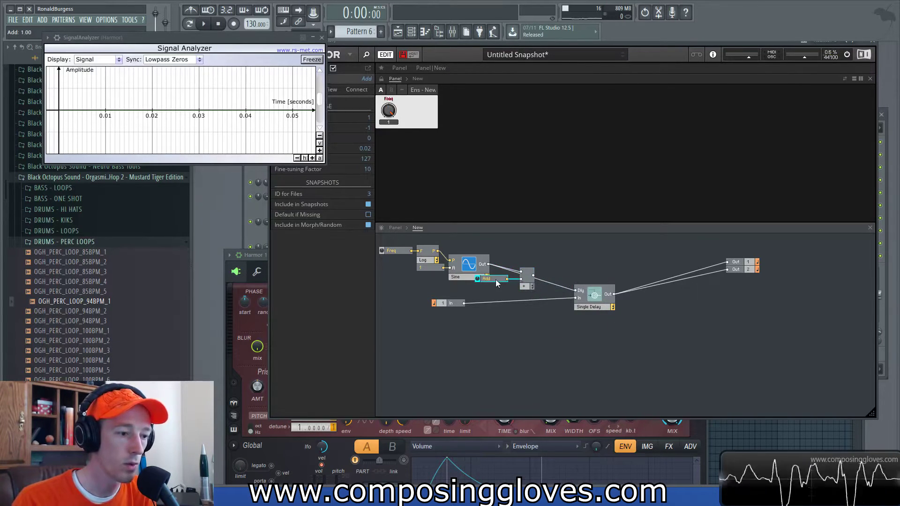
key("Delete")
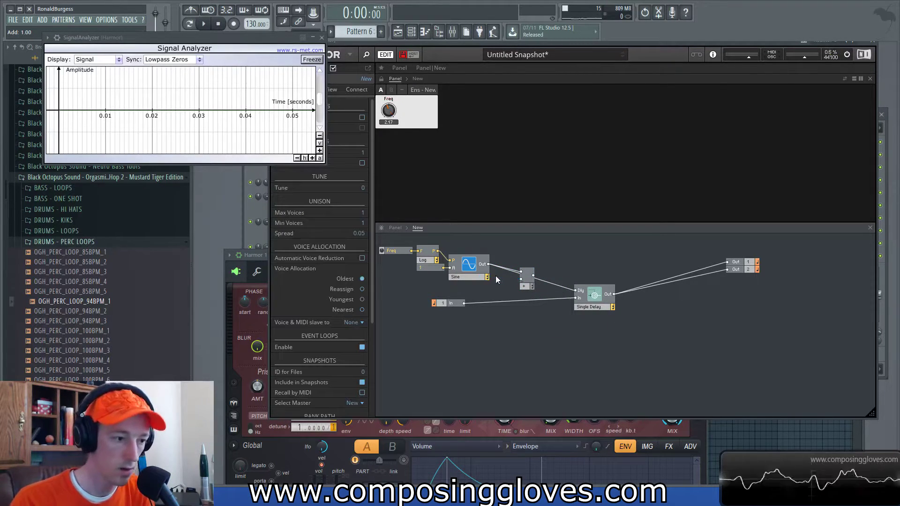
Create a constant of 1 for the Add module's lower input and move both modules closer to the Single Delay.
right_click(521, 281)
left_click(548, 296)
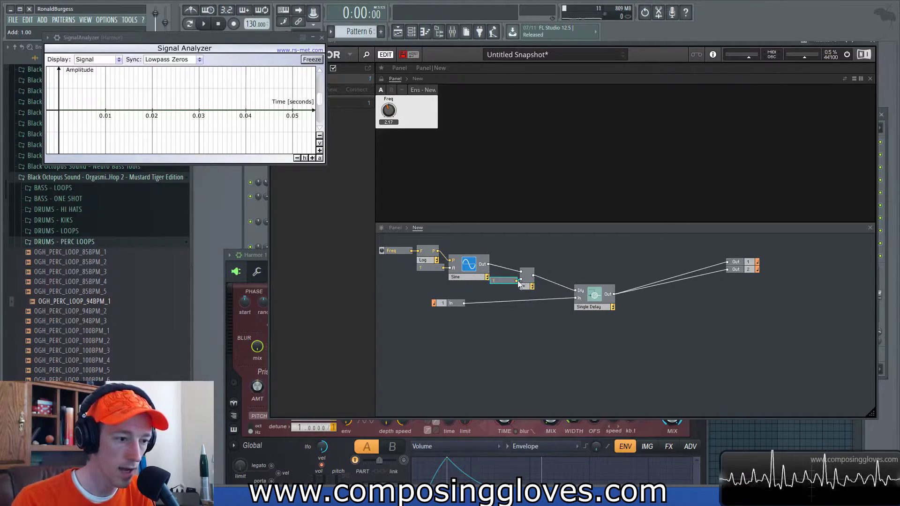
left_click_drag(501, 271, 540, 290)
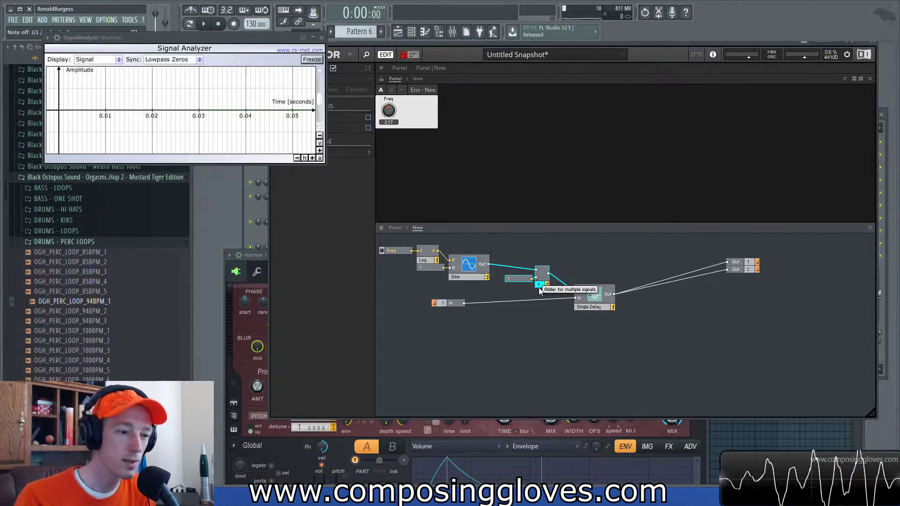
left_click(613, 272)
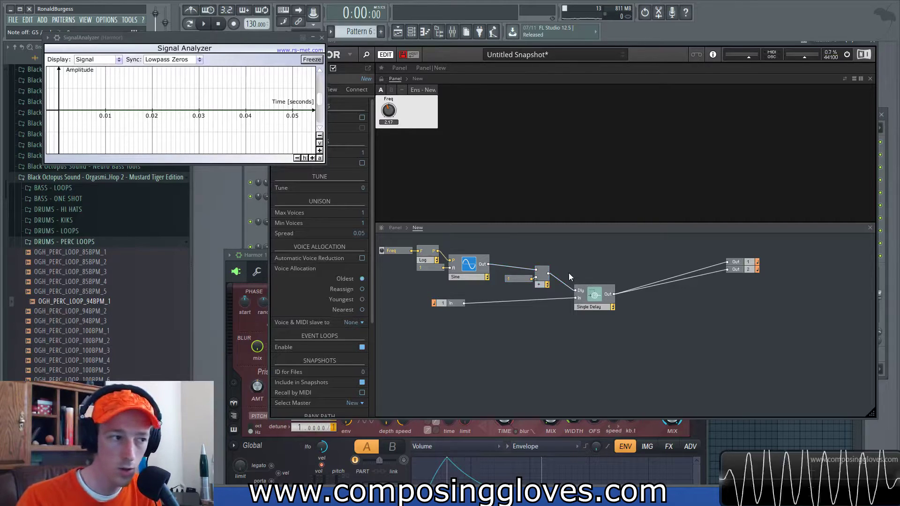